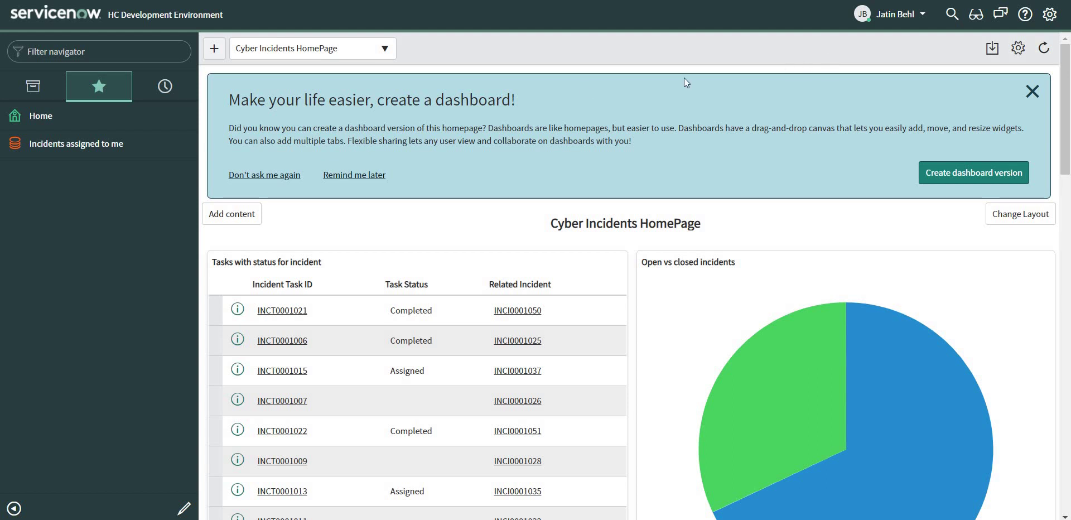
- Open the new app deployment incident from the incidents assigned to me and review its description, assignee and notes
click(57, 145)
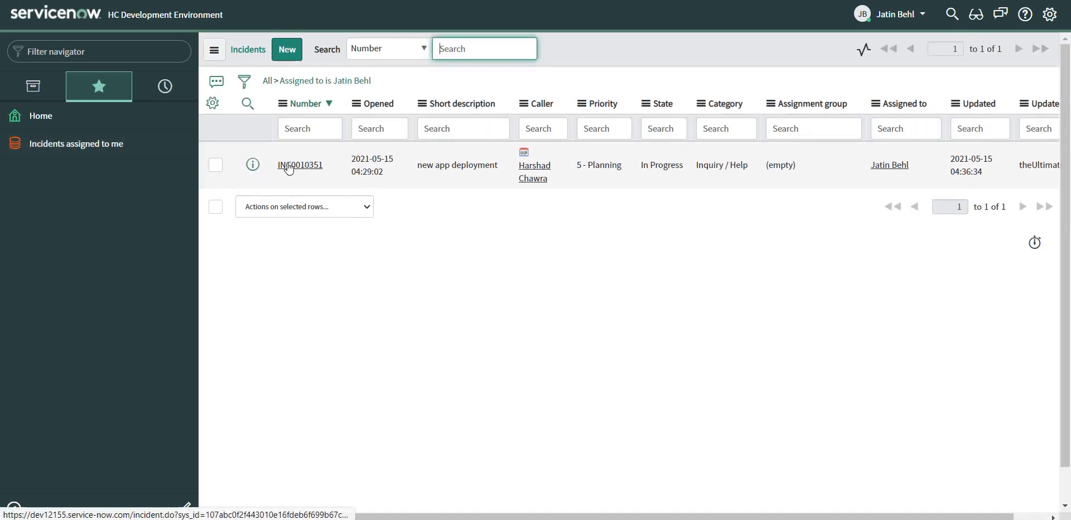
click(289, 168)
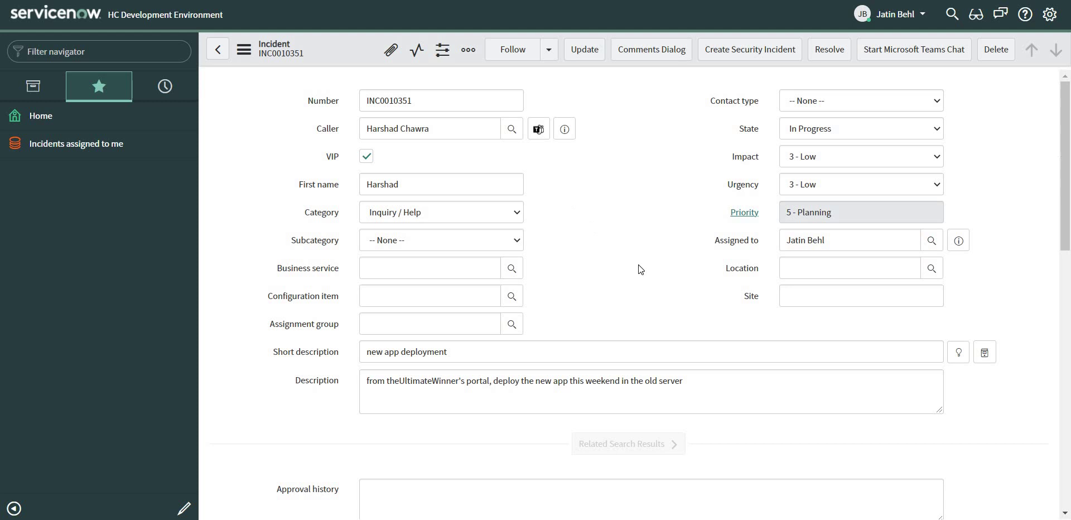
scroll(640, 266, down, 3)
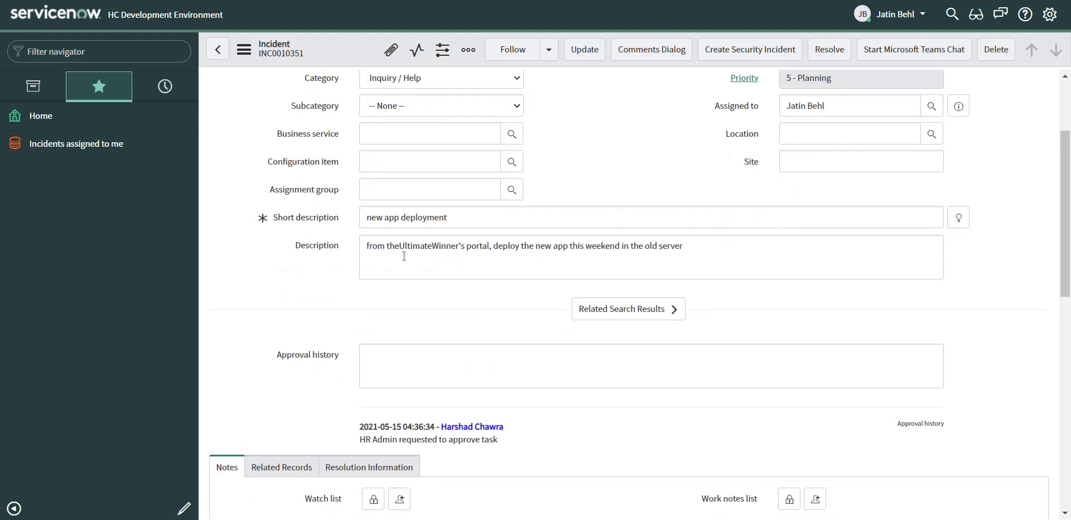
scroll(426, 244, down, 6)
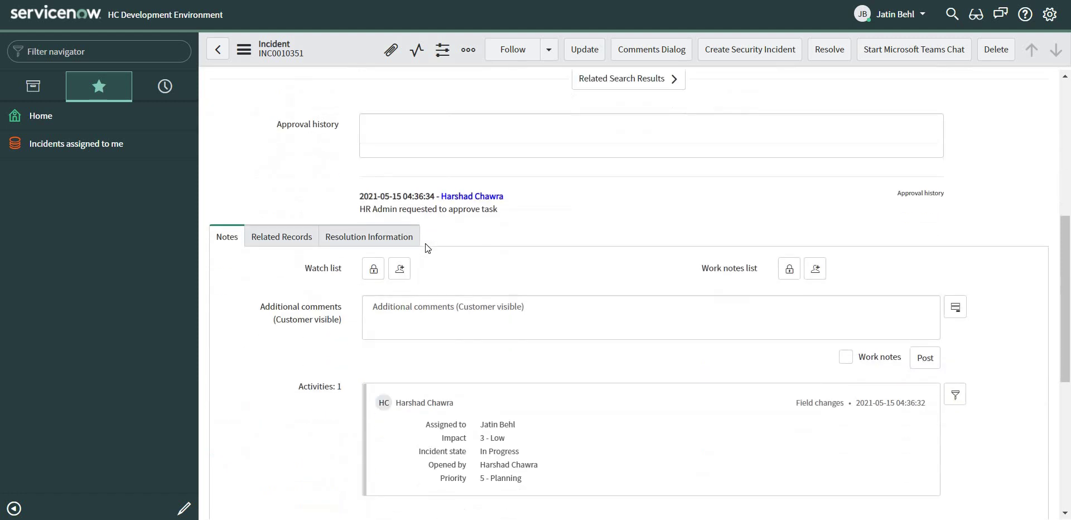
click(415, 206)
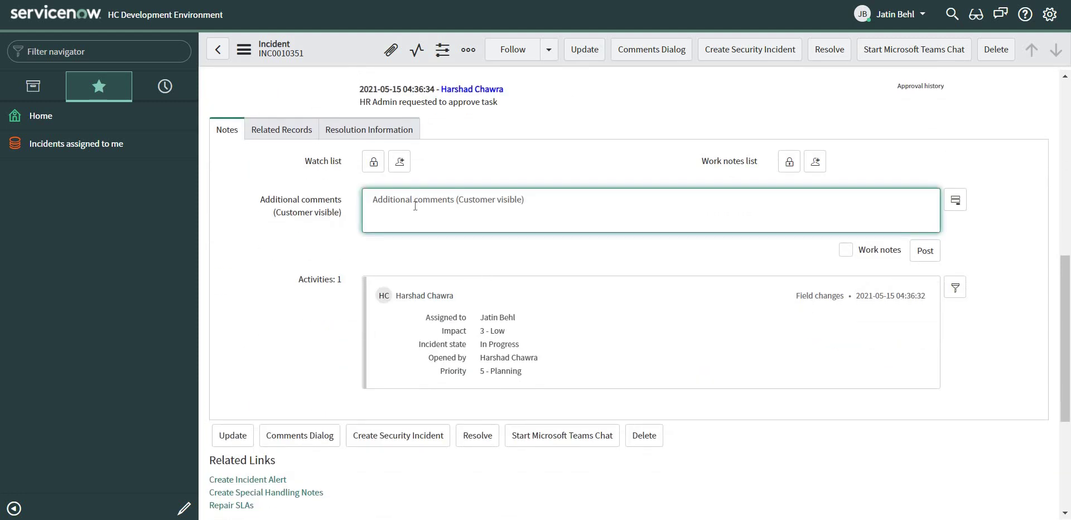
scroll(597, 186, up, 7)
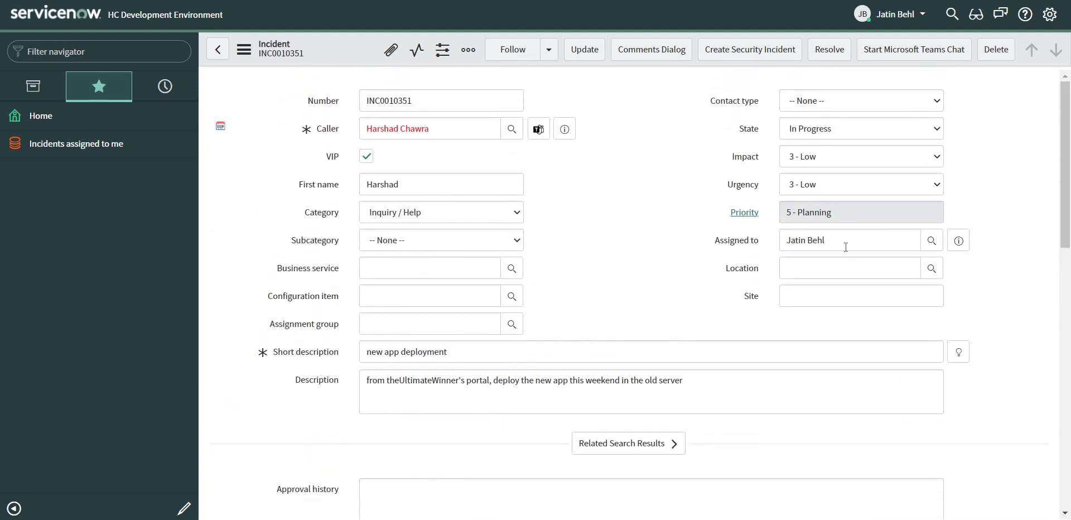
drag(831, 238, 777, 240)
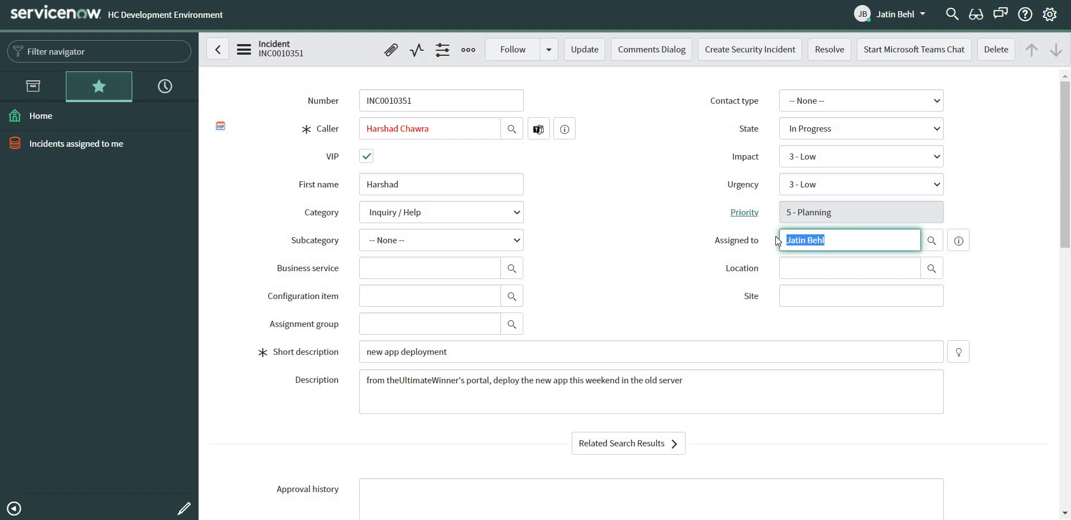
scroll(621, 232, down, 7)
- Post the customer-visible comment "which server we need to deploy this app?" on the new app deployment incident
click(458, 270)
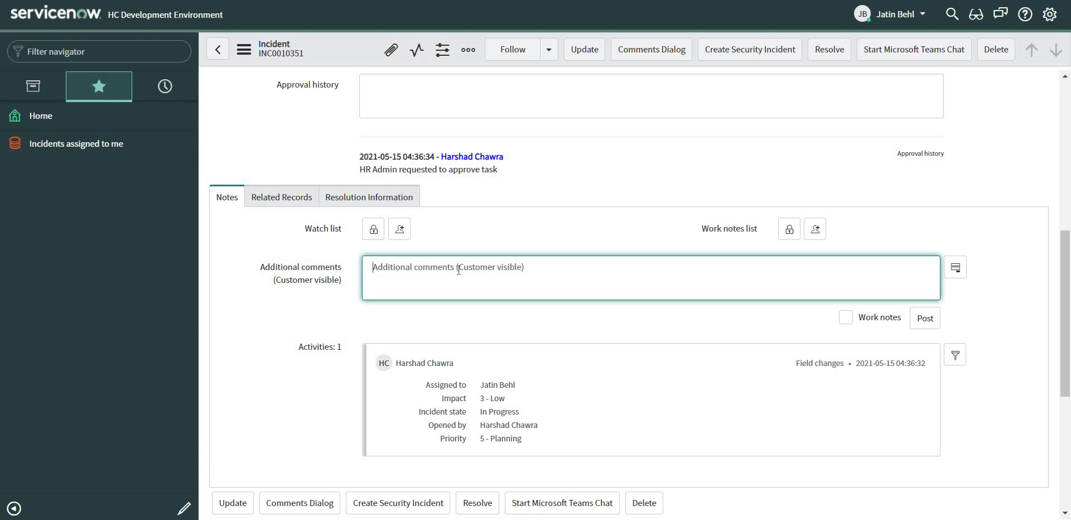
text(which serv)
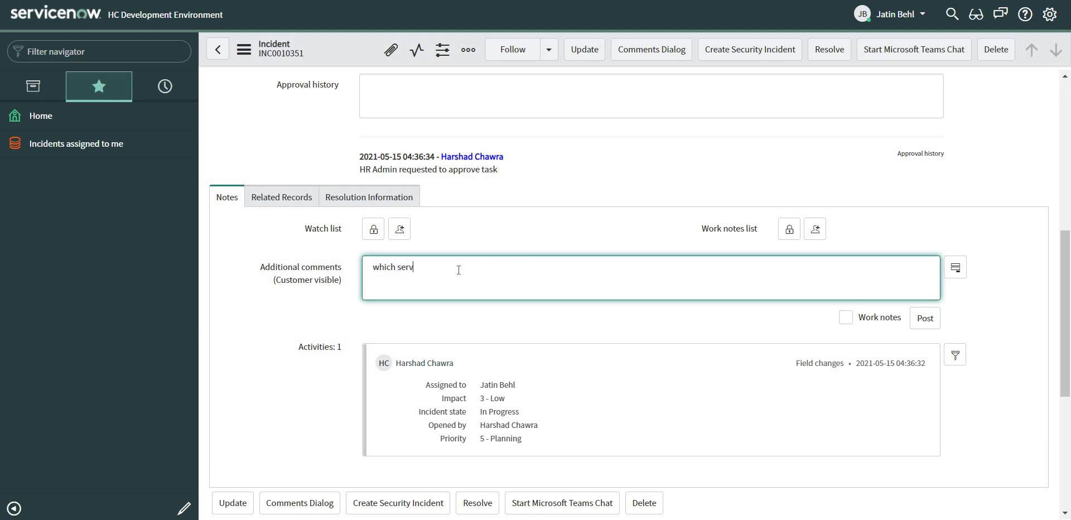
text(er)
text( we need to deplyoy this app?)
scroll(708, 135, up, 3)
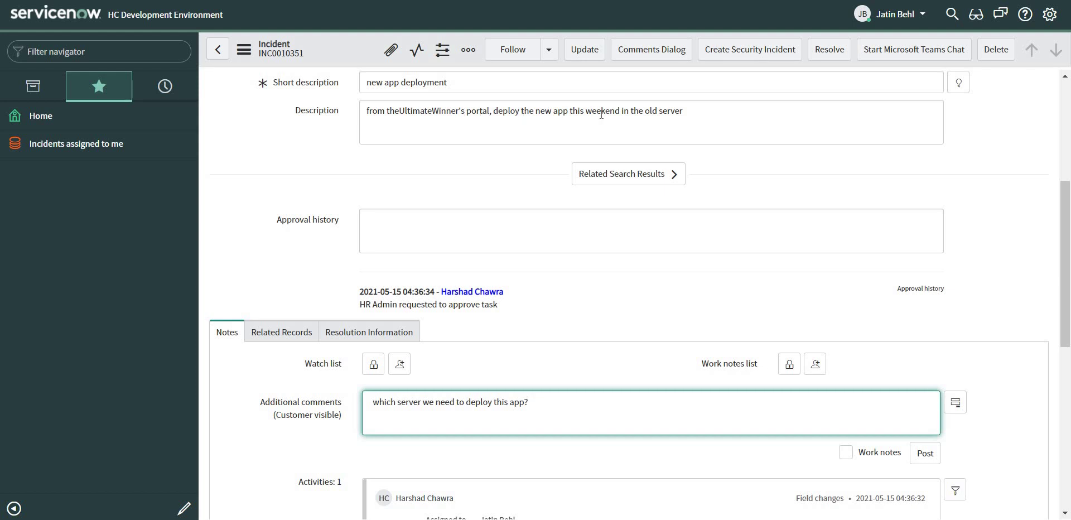
scroll(515, 273, down, 2)
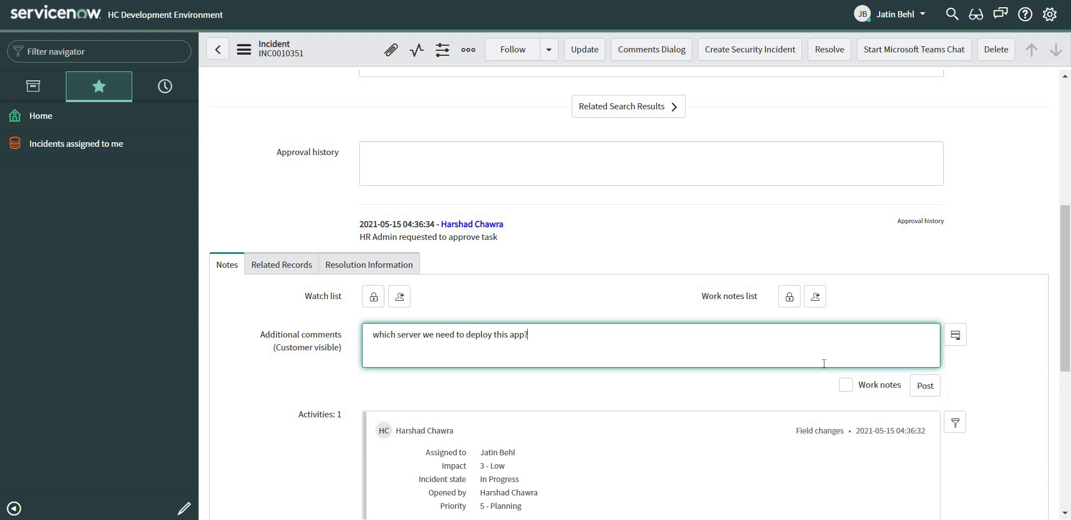
click(925, 386)
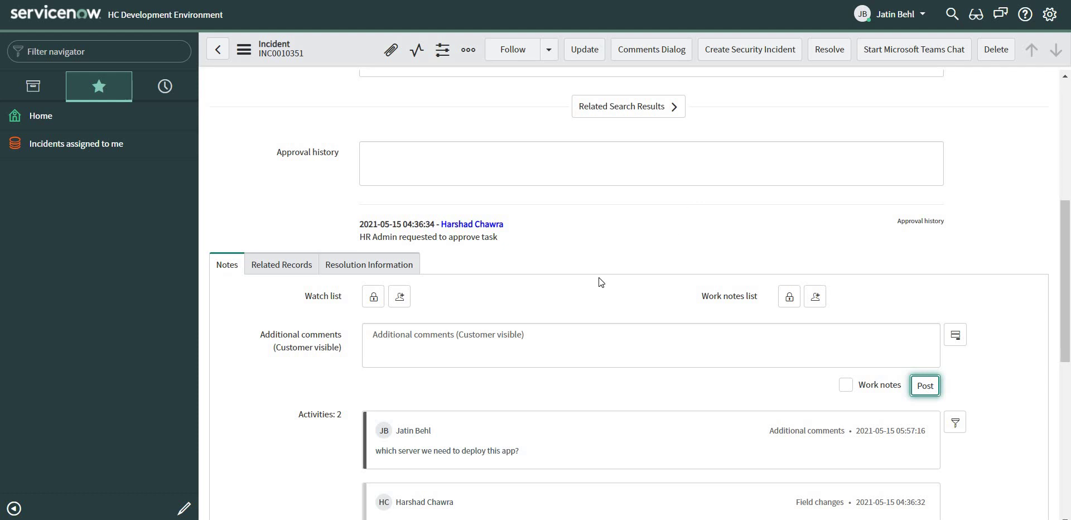
- Check the posted comment in the incident's activity log and on the new app deployment request page in the portal
scroll(598, 279, down, 2)
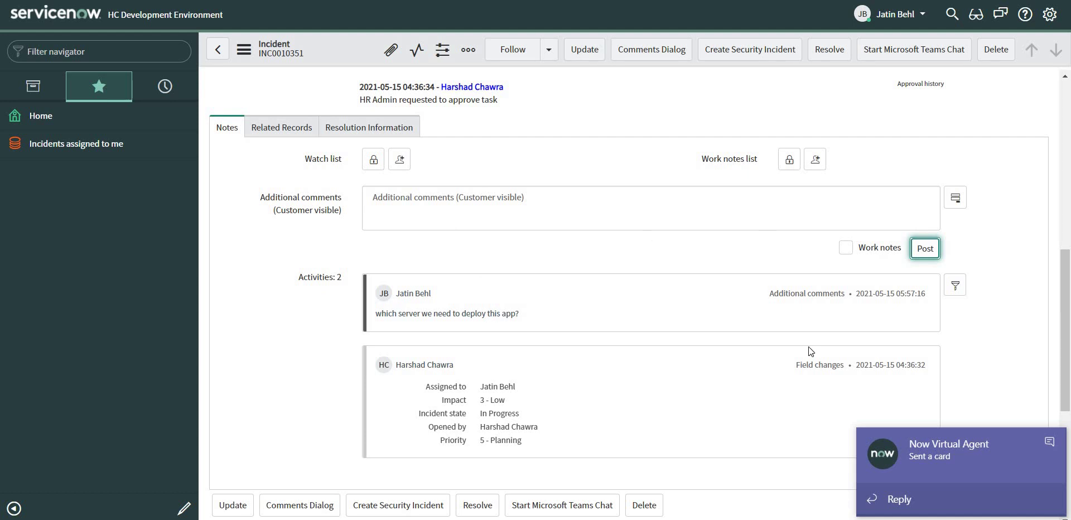
click(965, 454)
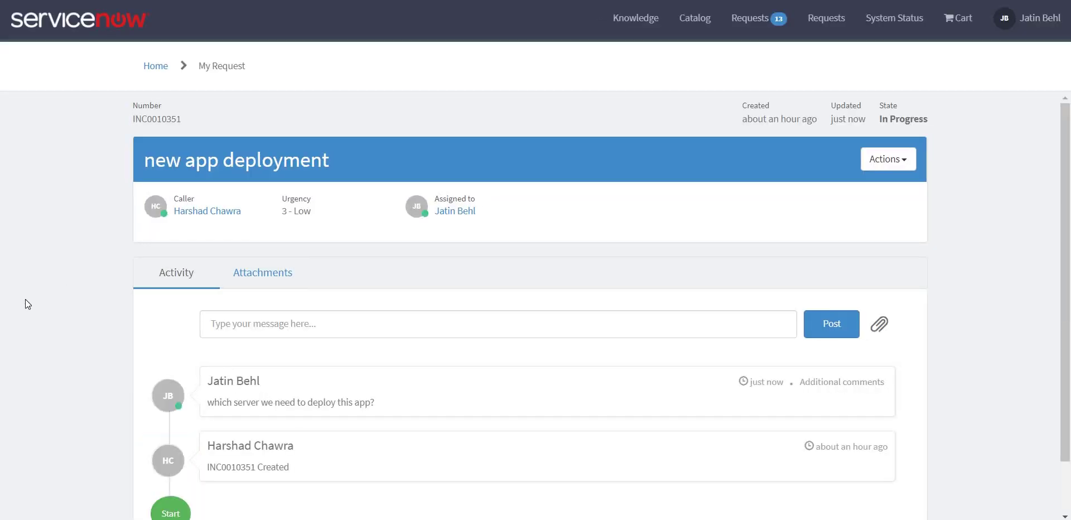
scroll(254, 309, down, 1)
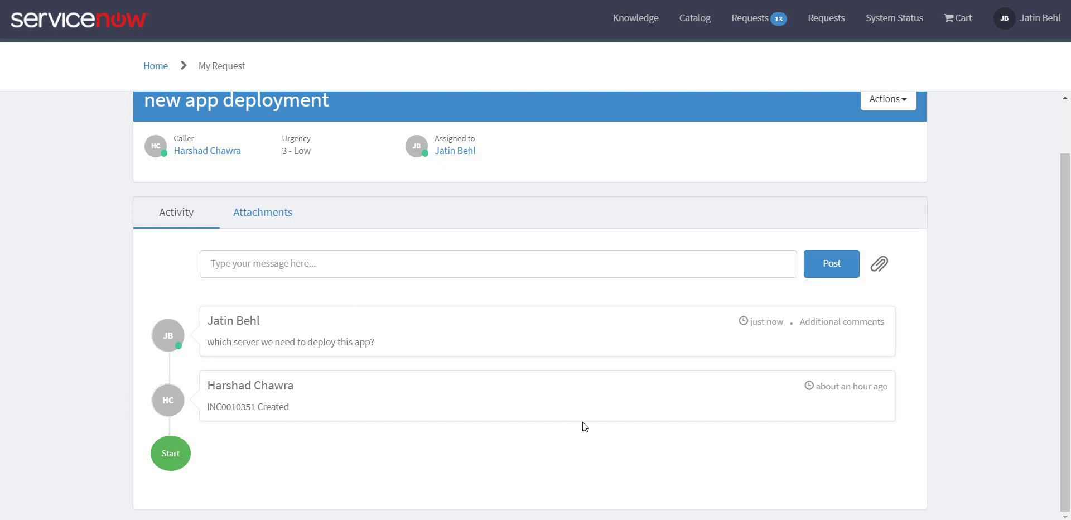
- Switch to Microsoft Teams and send the reply "ip: 10.11.12.23 for old server" from the Now Virtual Agent's new app deployment card
key(alt+Tab)
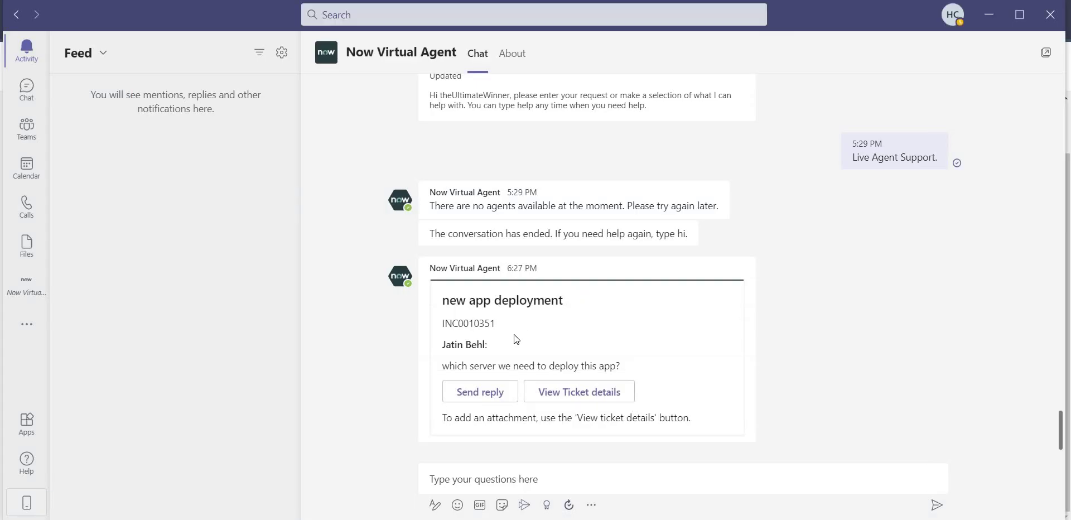
mouse_move(516, 339)
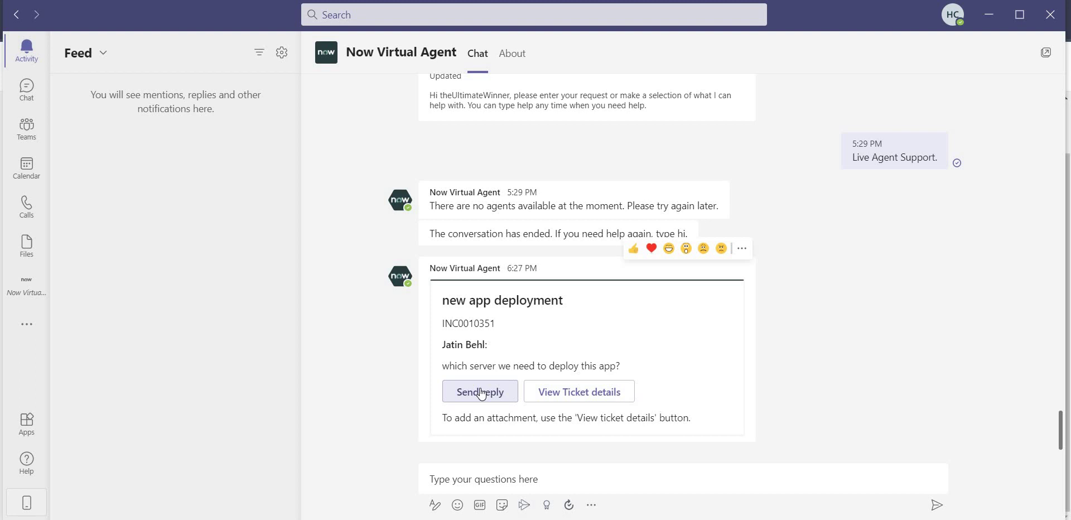
click(481, 392)
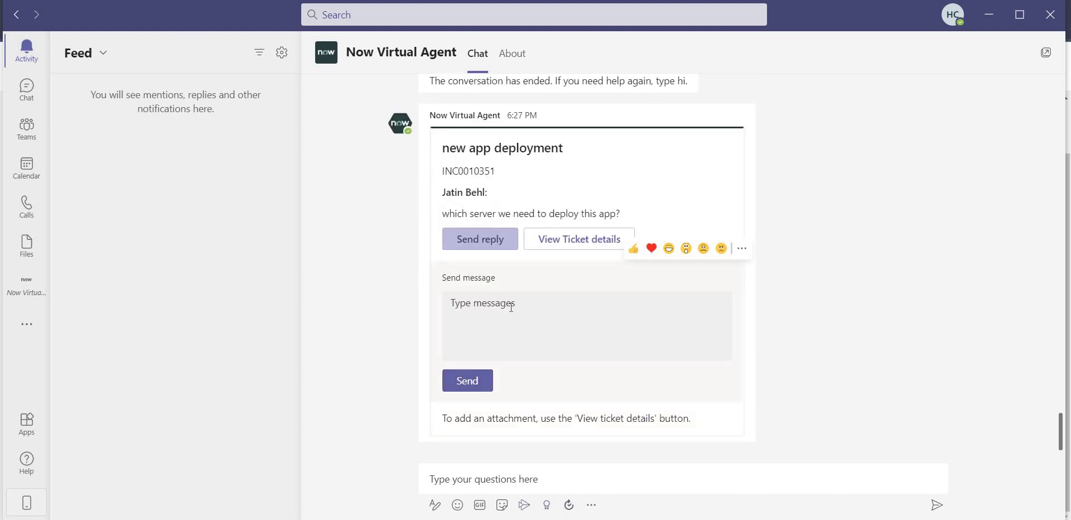
click(511, 304)
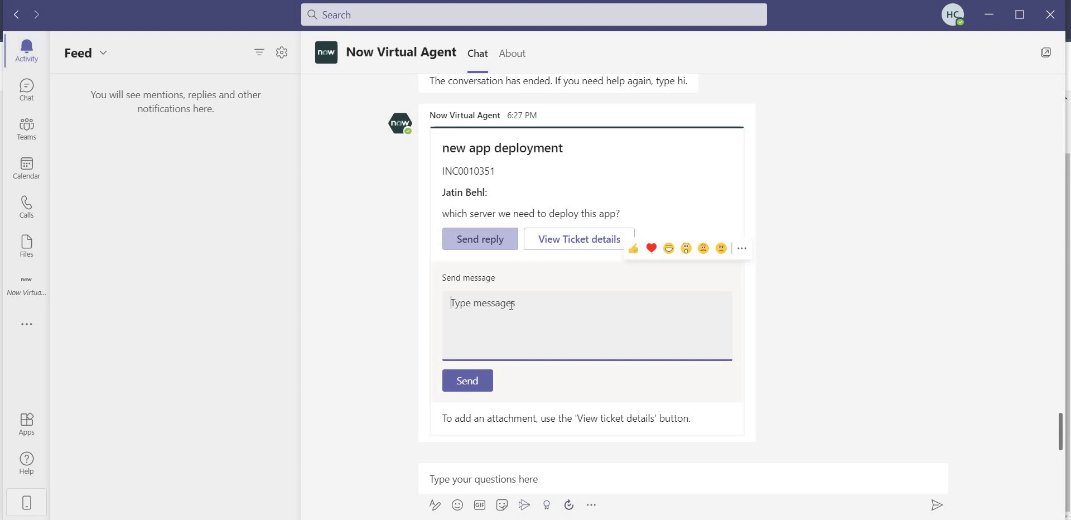
text(ip)
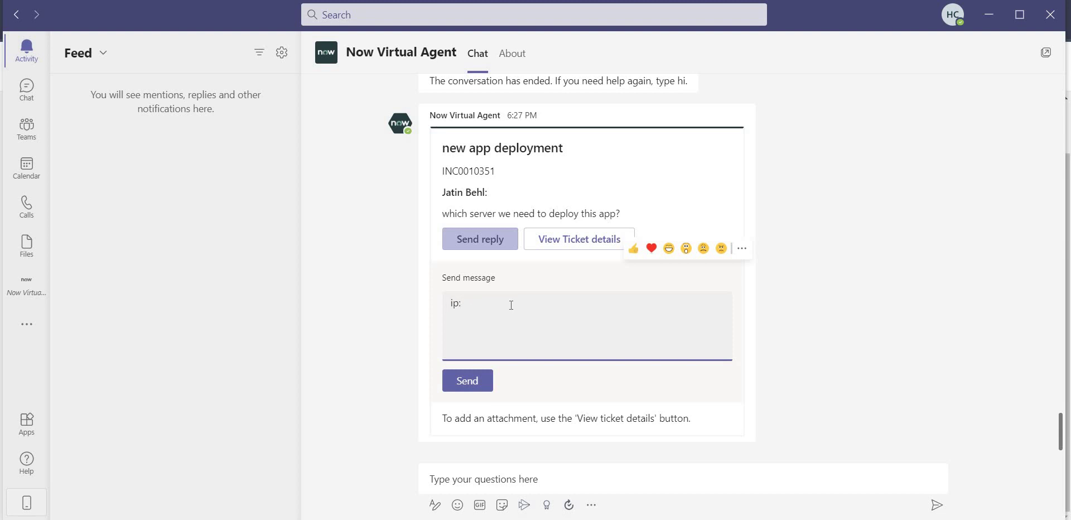
text(: 10.11)
text(.12.23)
text( is)
key(BackSpace)
key(BackSpace)
text(for o)
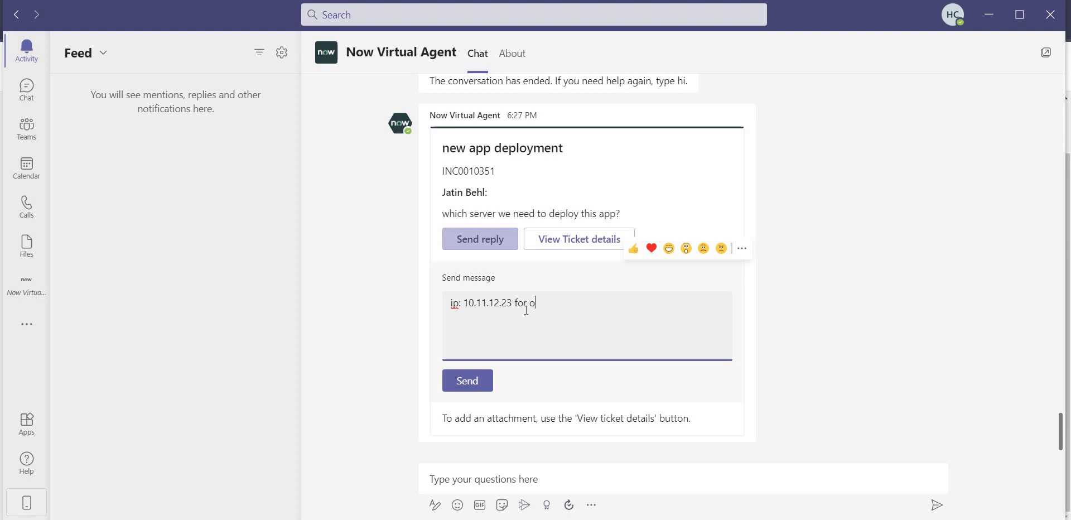
text(ld server)
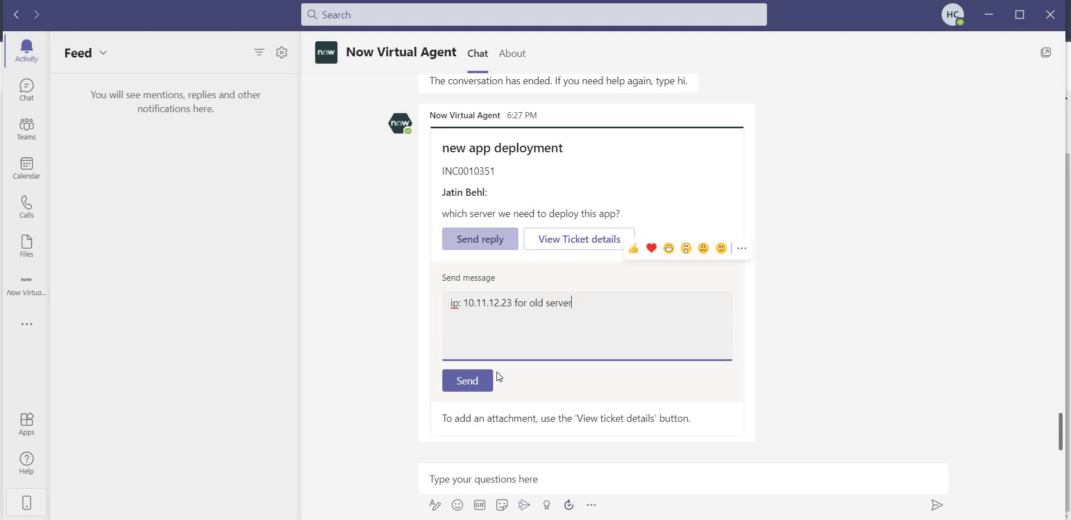
click(463, 386)
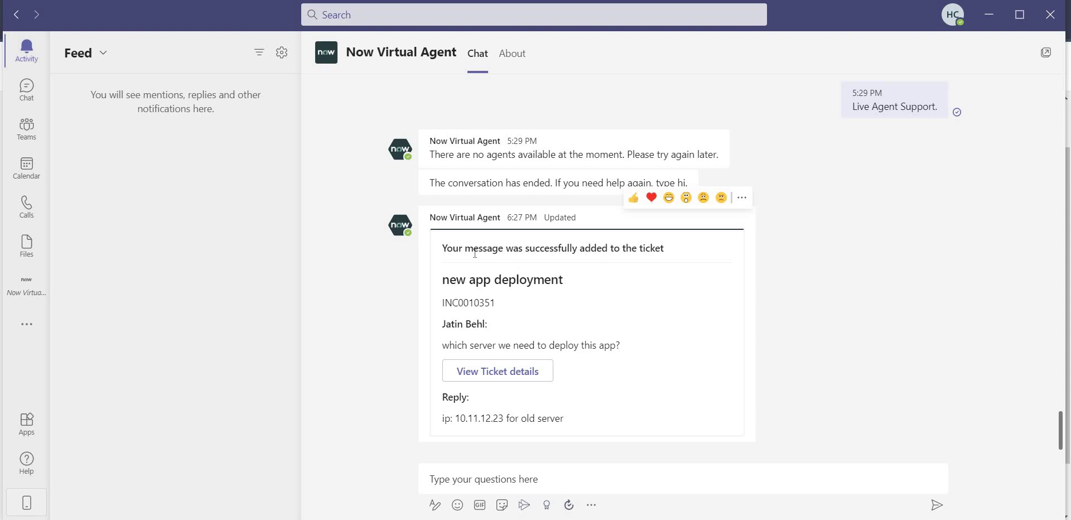
- Check the reply's status on the Teams card and its entry in the ServiceNow incident's activities
drag(443, 248, 553, 246)
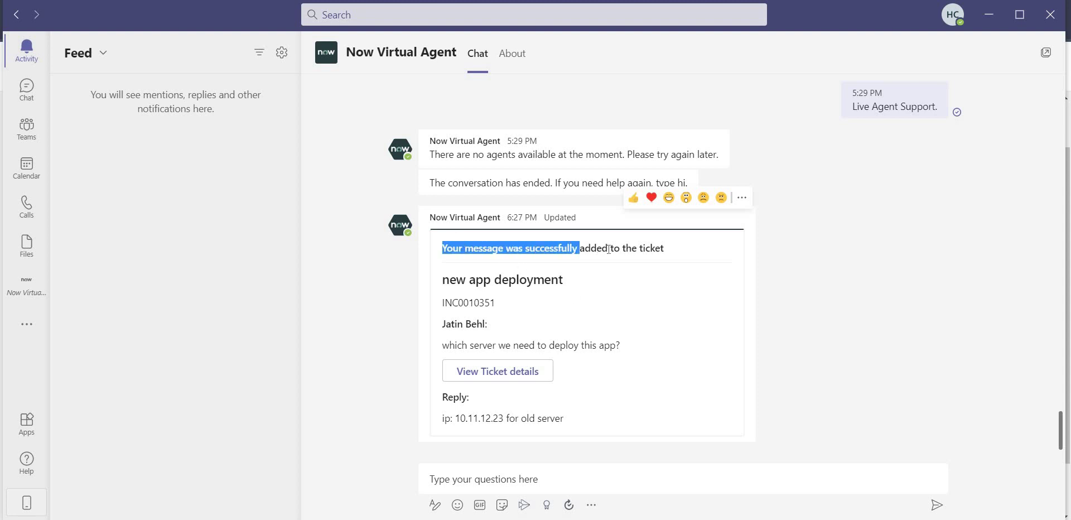
drag(609, 249, 667, 252)
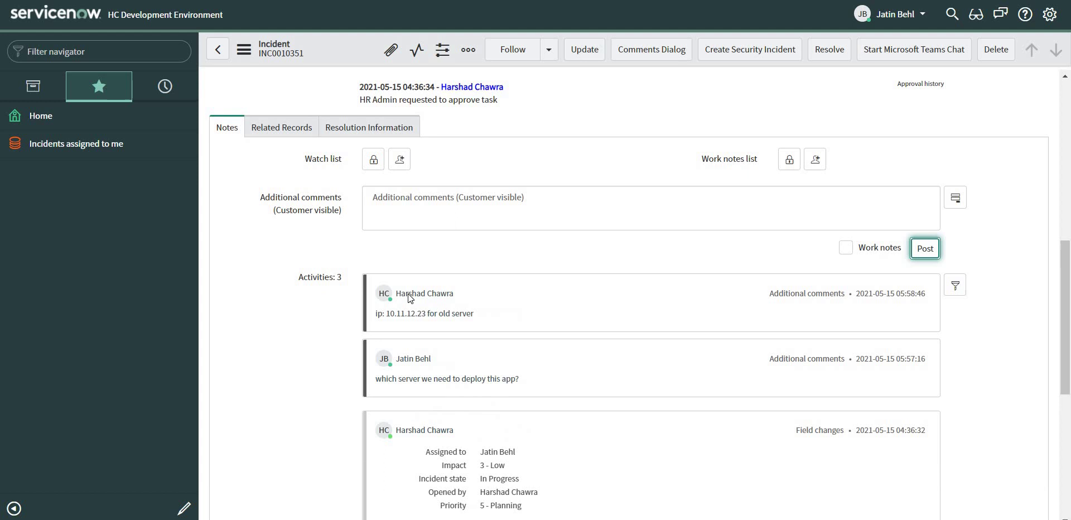
scroll(410, 299, down, 3)
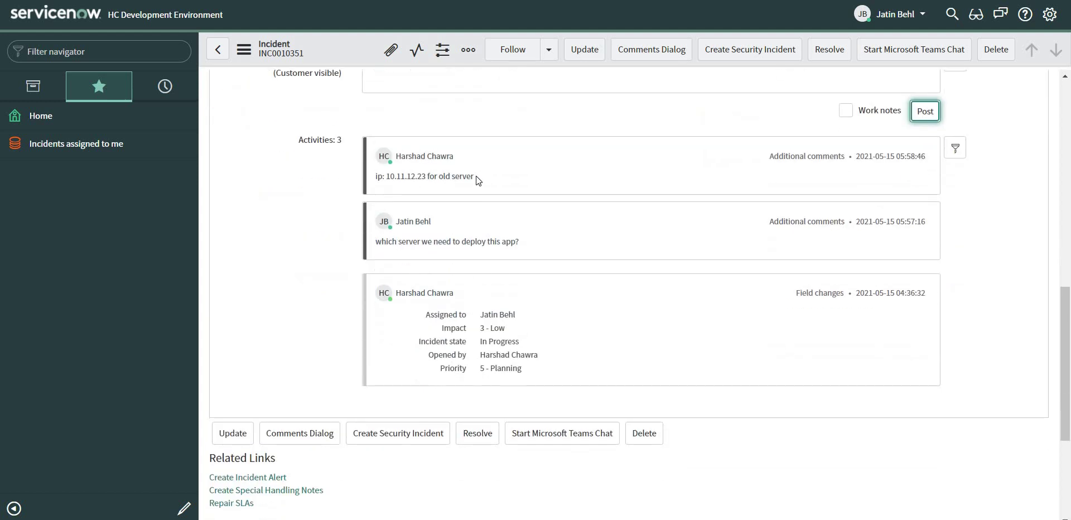
drag(474, 176, 438, 176)
drag(373, 175, 375, 176)
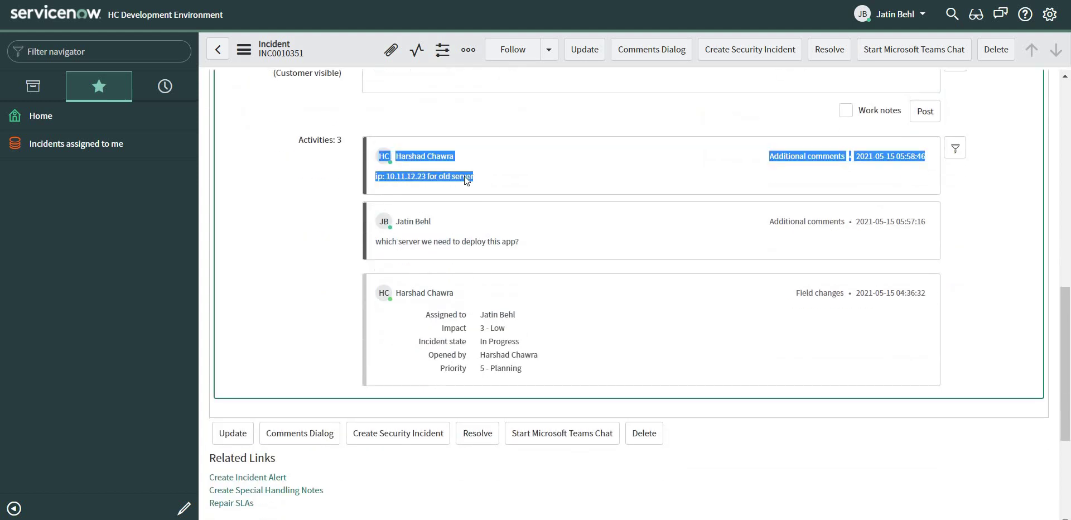
click(504, 178)
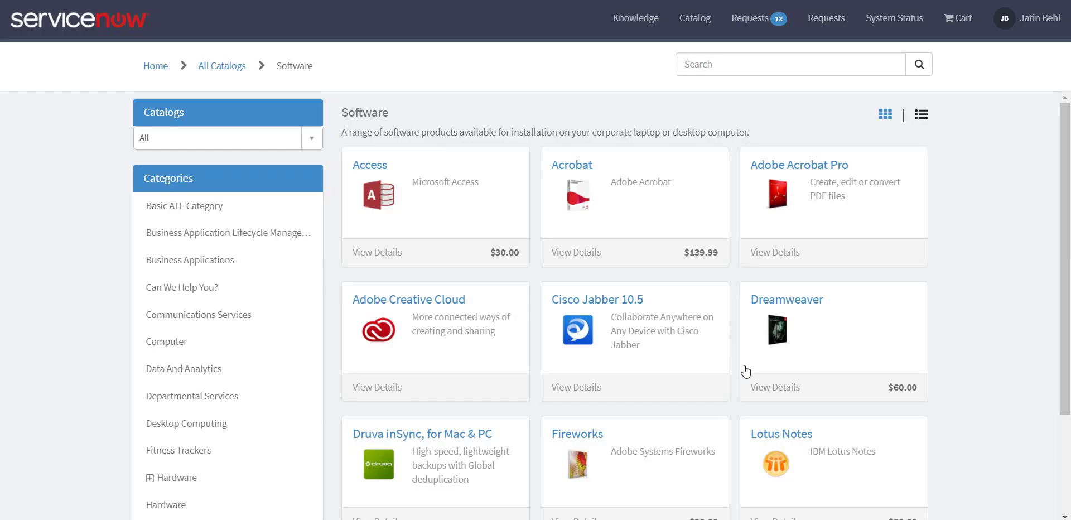
- Load more items in the Software catalog category and open the Software item for requesting a new software
scroll(756, 400, down, 3)
click(634, 444)
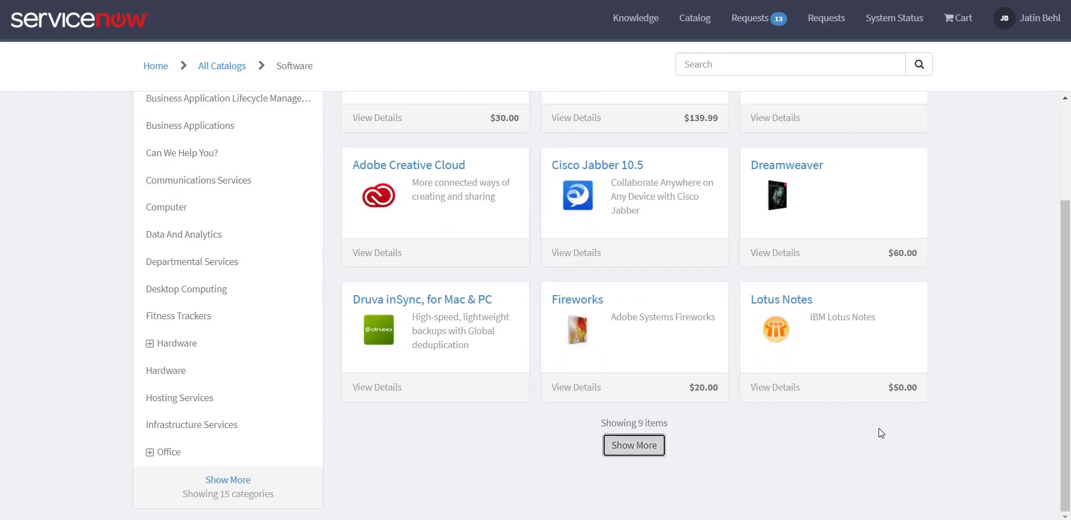
scroll(878, 430, down, 5)
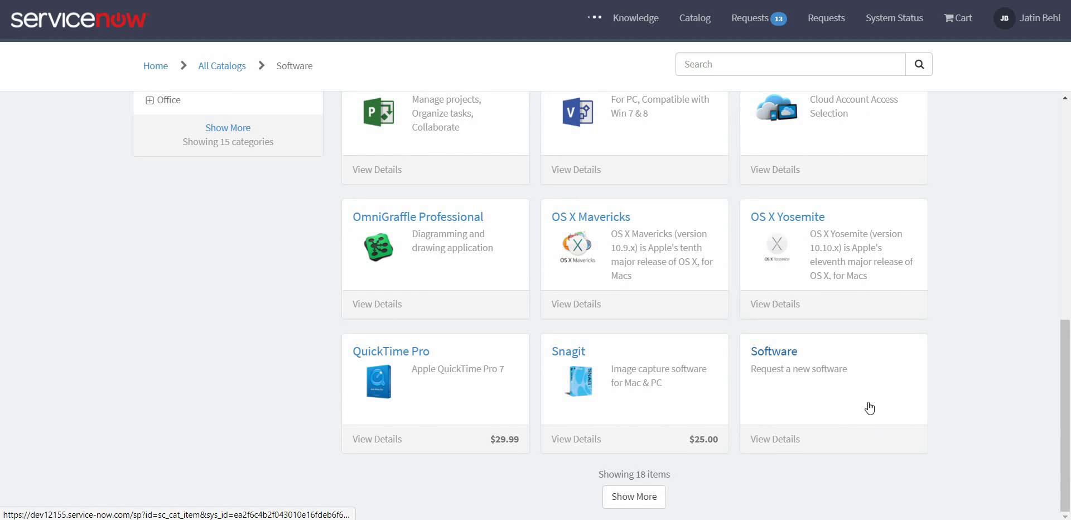
click(864, 373)
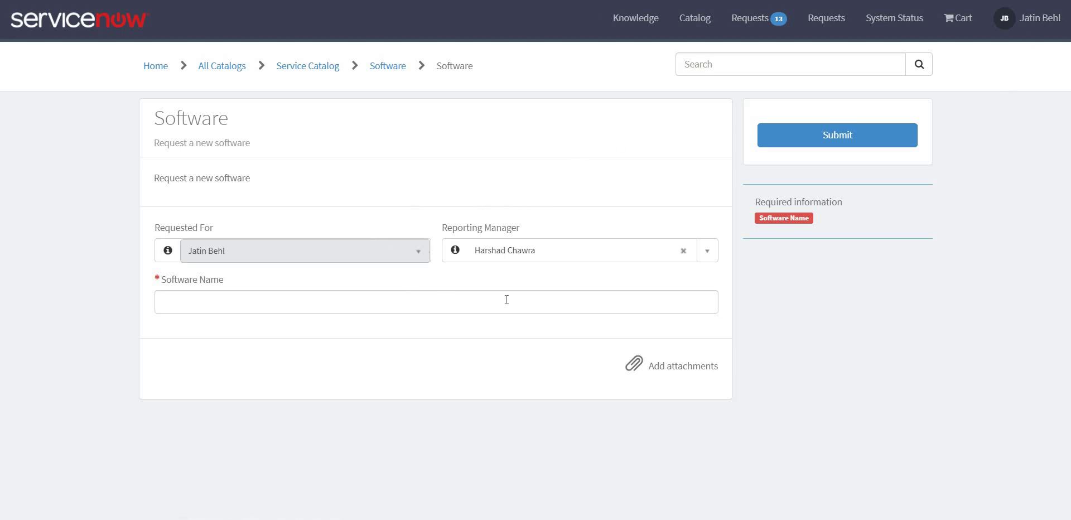
- Submit the request with the software name Adobe and expand the approval stages in the request summary
click(411, 302)
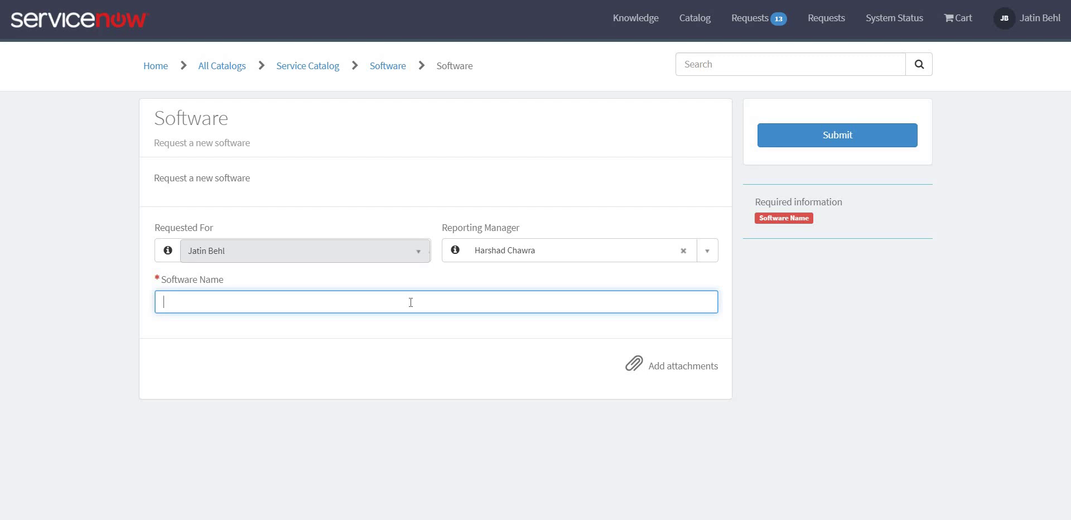
text(Adobe)
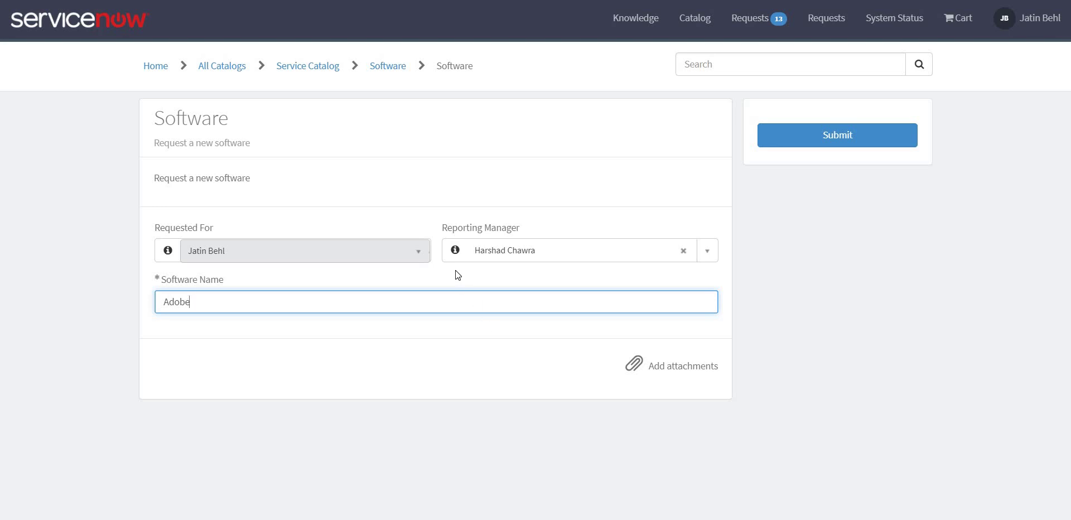
click(813, 133)
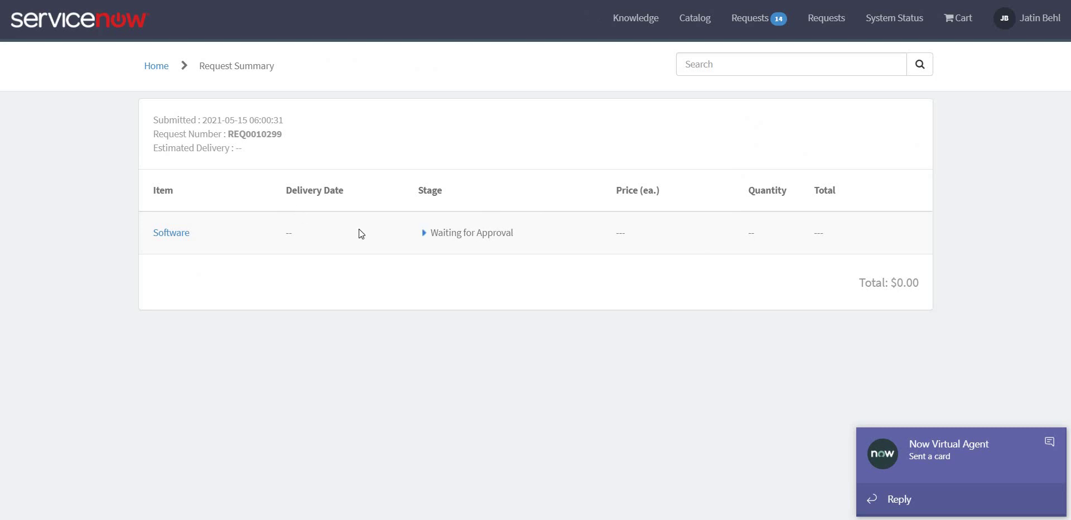
click(424, 236)
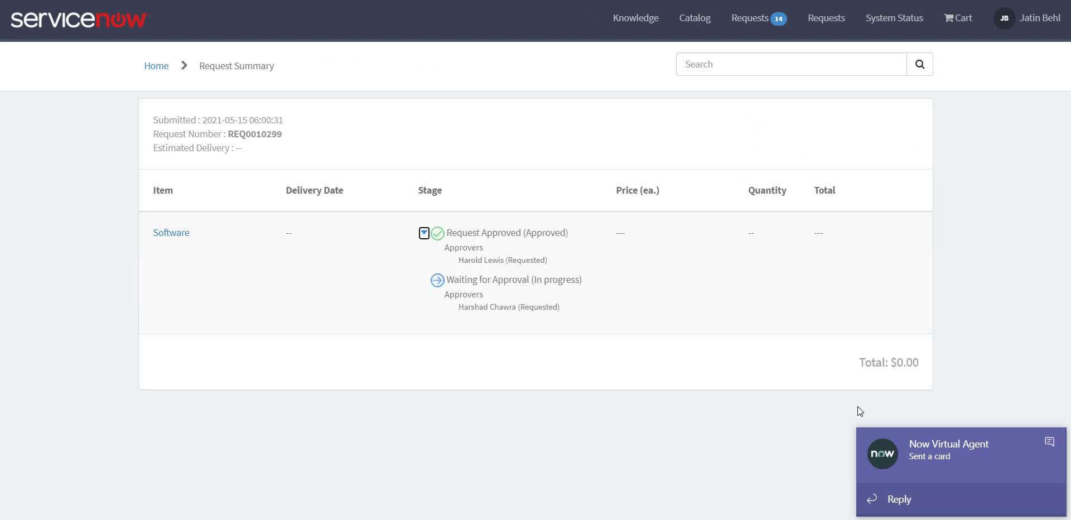
- Switch to the Now Virtual Agent chat in Microsoft Teams and try to reject the software request without giving a reason
click(984, 464)
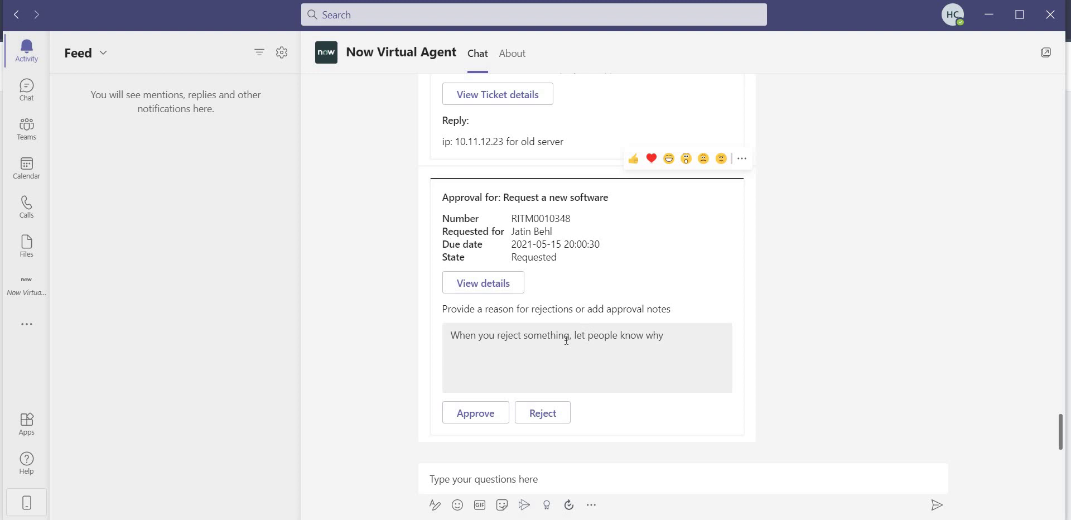
click(486, 356)
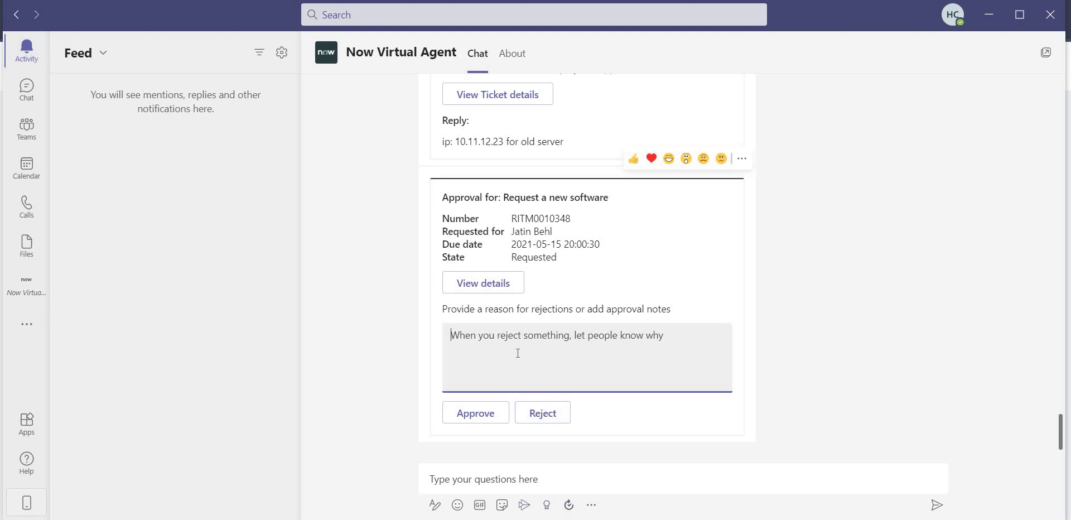
click(546, 410)
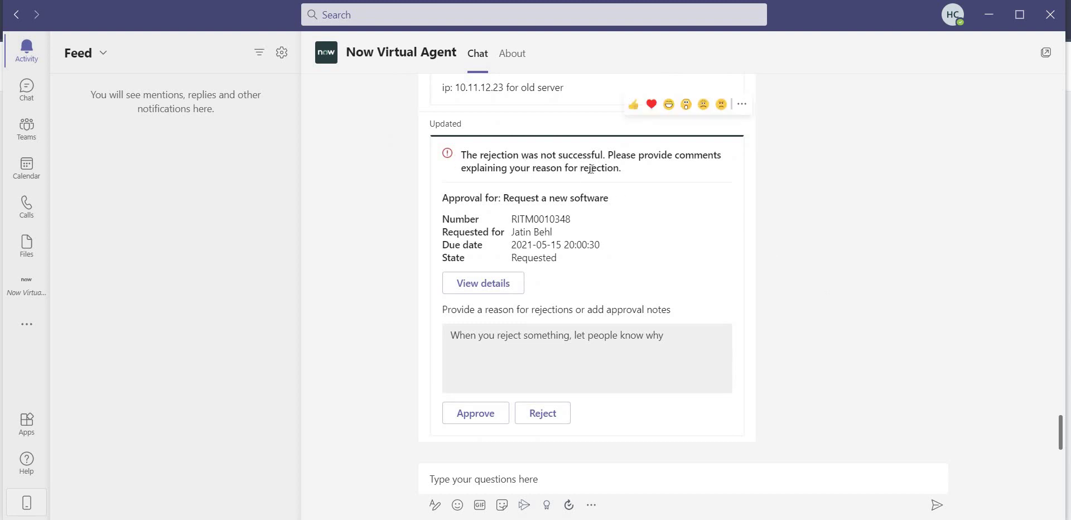
- Reject the software request on the approval card with the reason "Rejected"
click(572, 351)
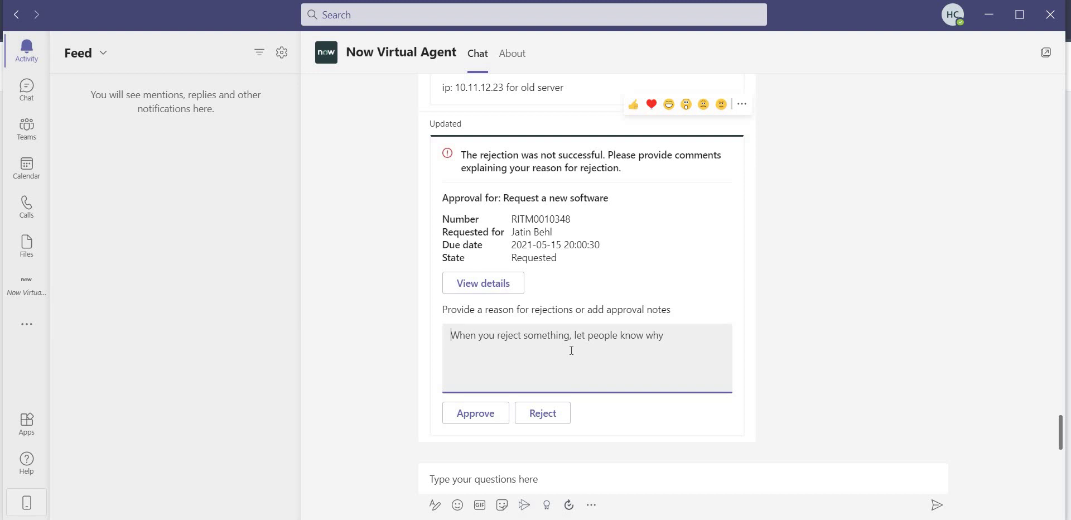
text(Rejected)
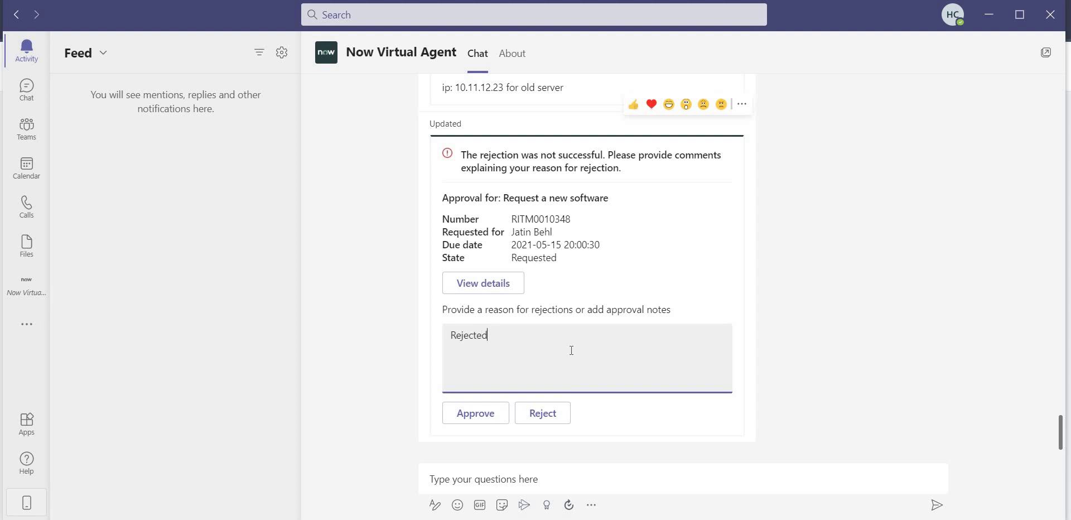
click(544, 411)
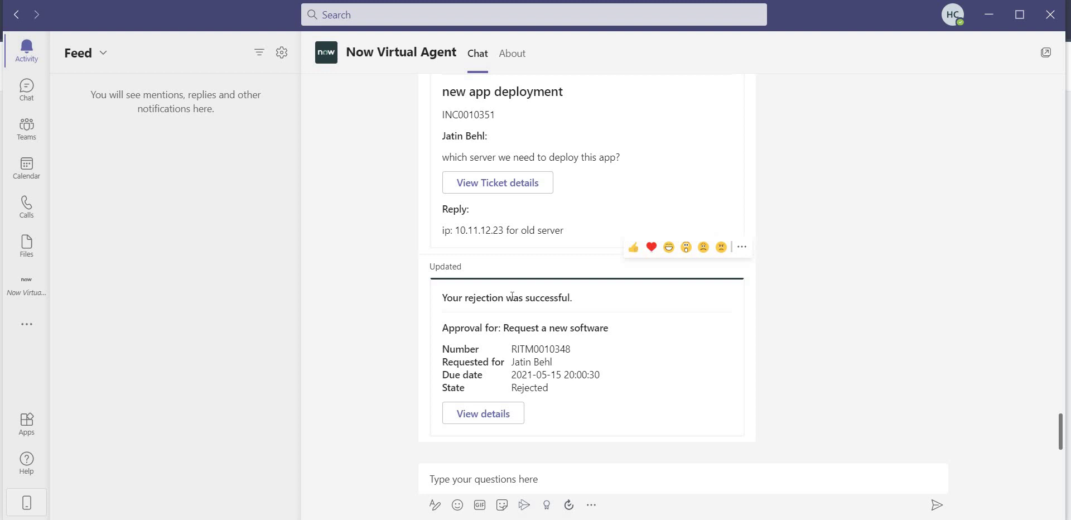
- Copy the rejected item's number from the card, open its details in ServiceNow and review the approval form and activity stream
double_click(540, 349)
key(ctrl+c)
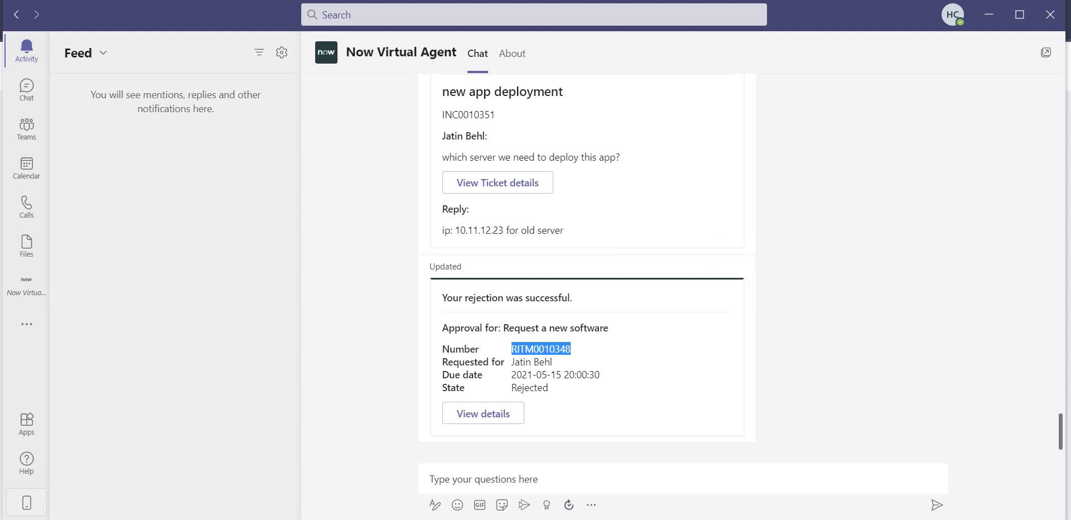
click(474, 414)
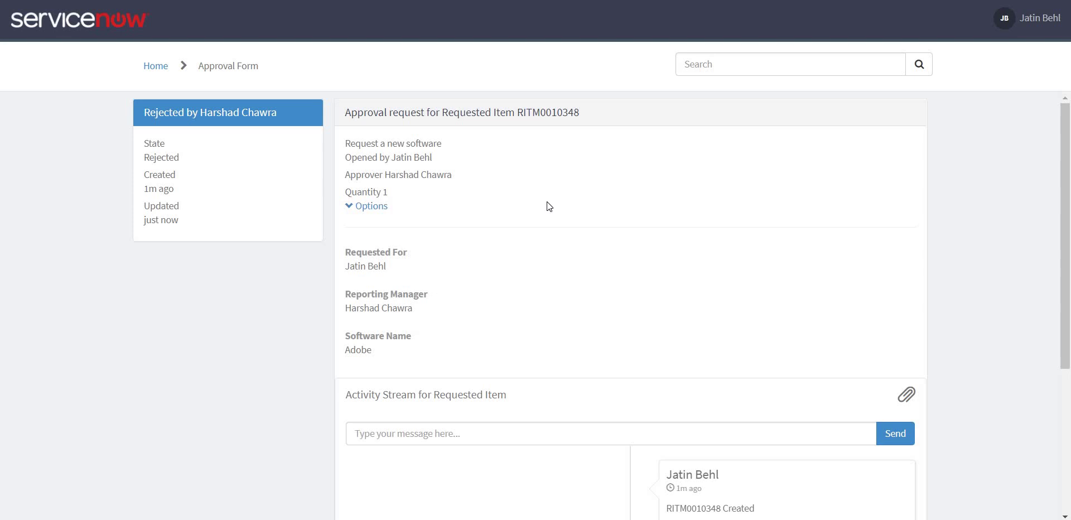
scroll(545, 198, down, 3)
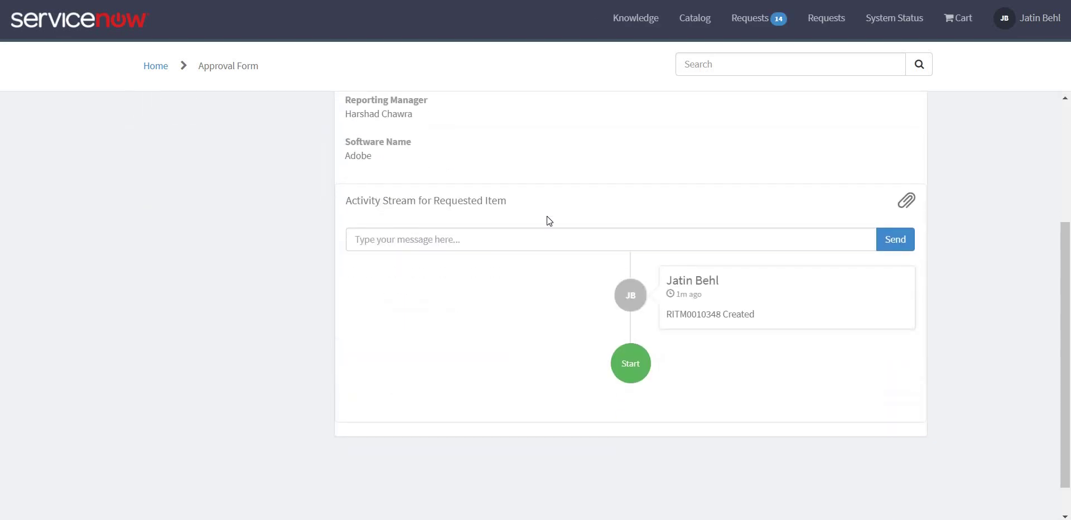
scroll(545, 218, up, 3)
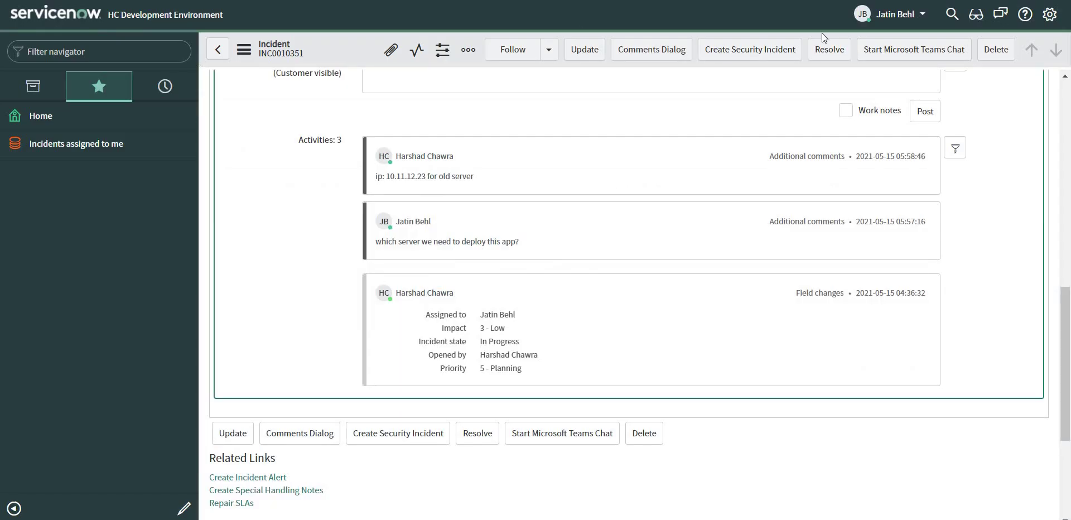
- Search ServiceNow globally for the copied item number and check the approval state in the requested item's Approvers list
click(947, 13)
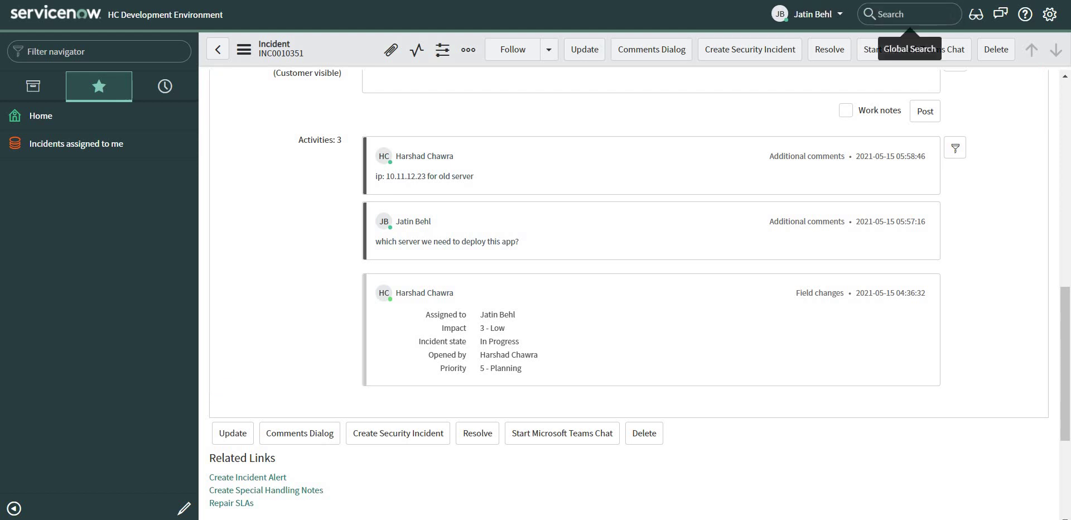
key(ctrl+v)
key(Return)
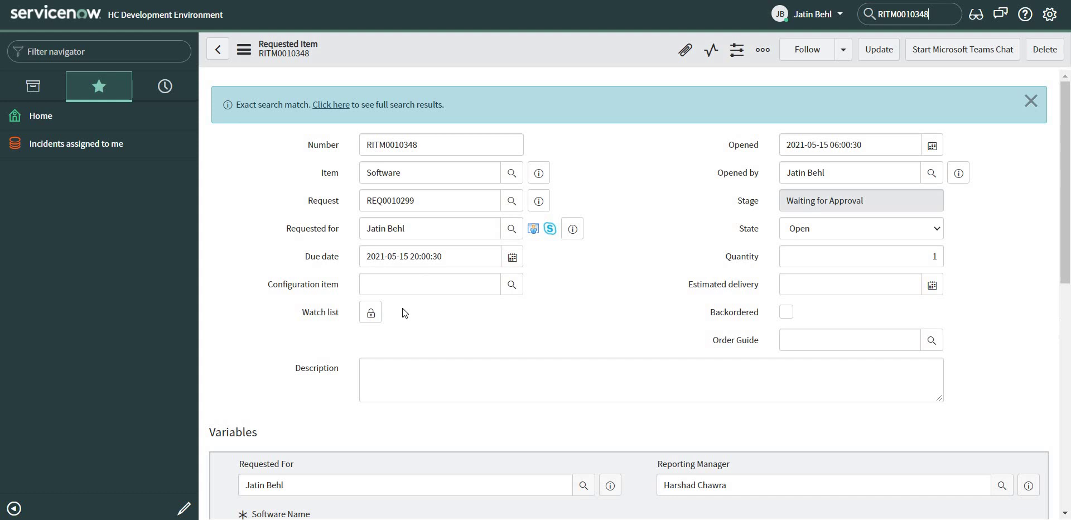
scroll(585, 318, down, 10)
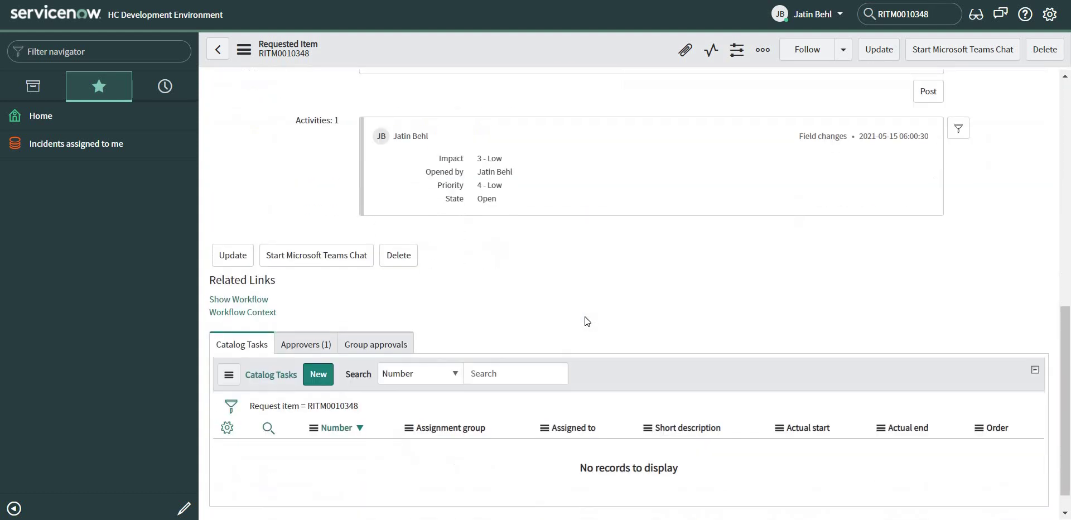
scroll(585, 321, down, 1)
click(305, 313)
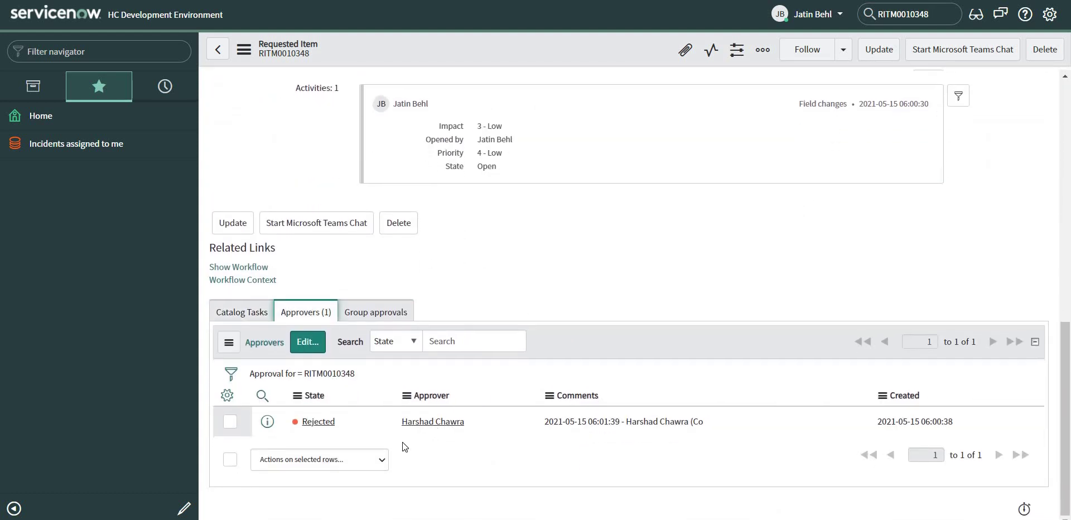
drag(337, 422, 302, 423)
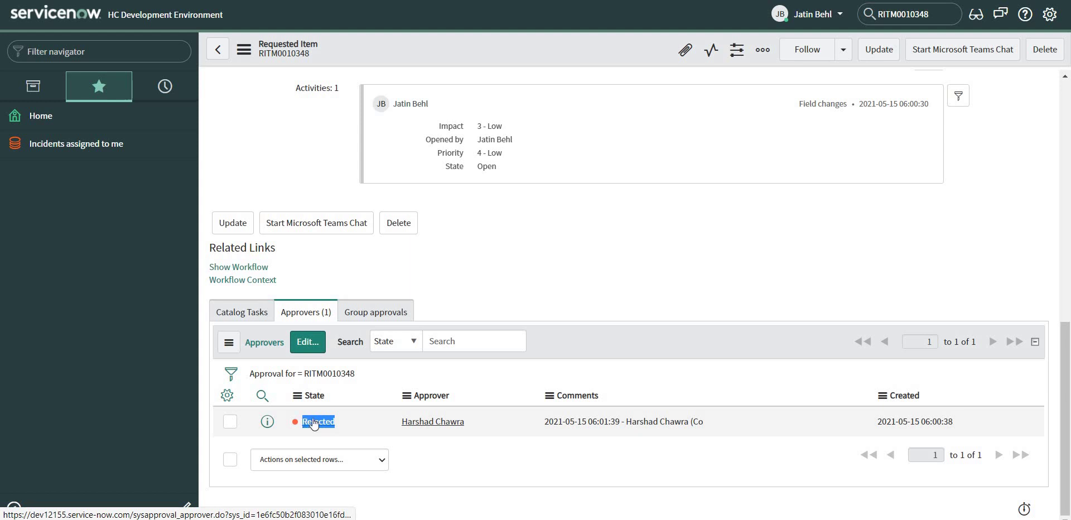
double_click(314, 422)
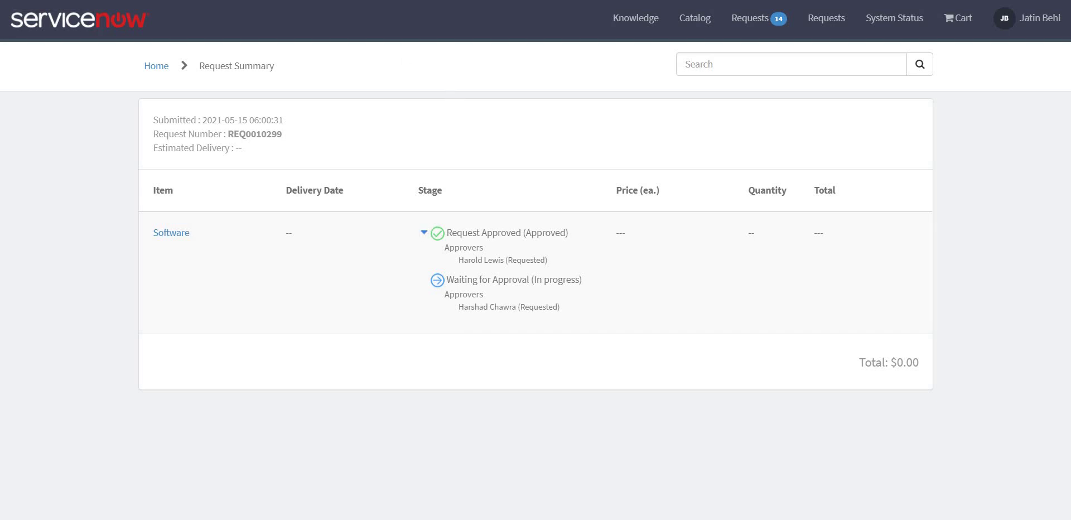
- Return to the Software request form in the Service Portal, submit a request for Mcafee and expand its approval stages
right_click(11, 0)
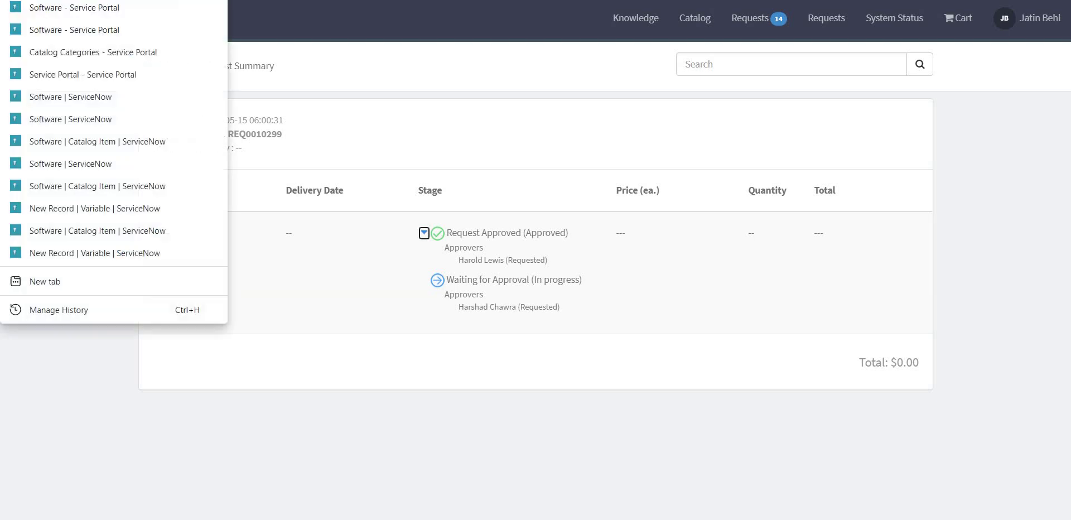
click(49, 11)
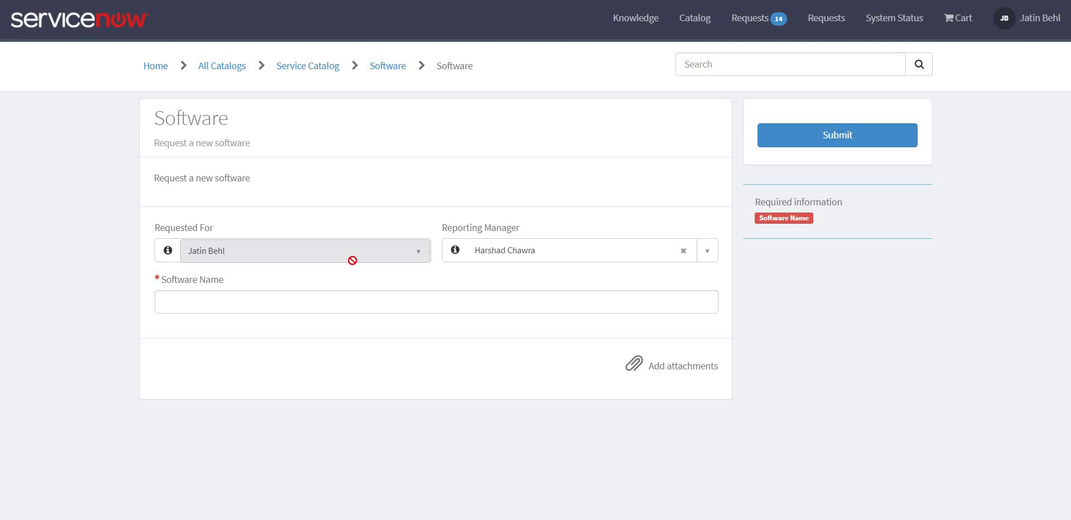
click(316, 301)
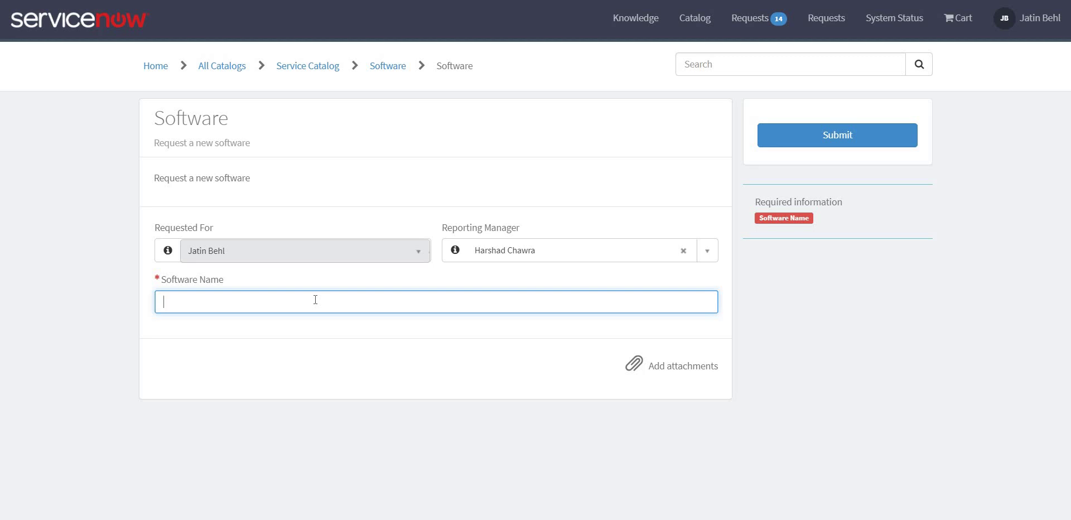
text(Mcafee)
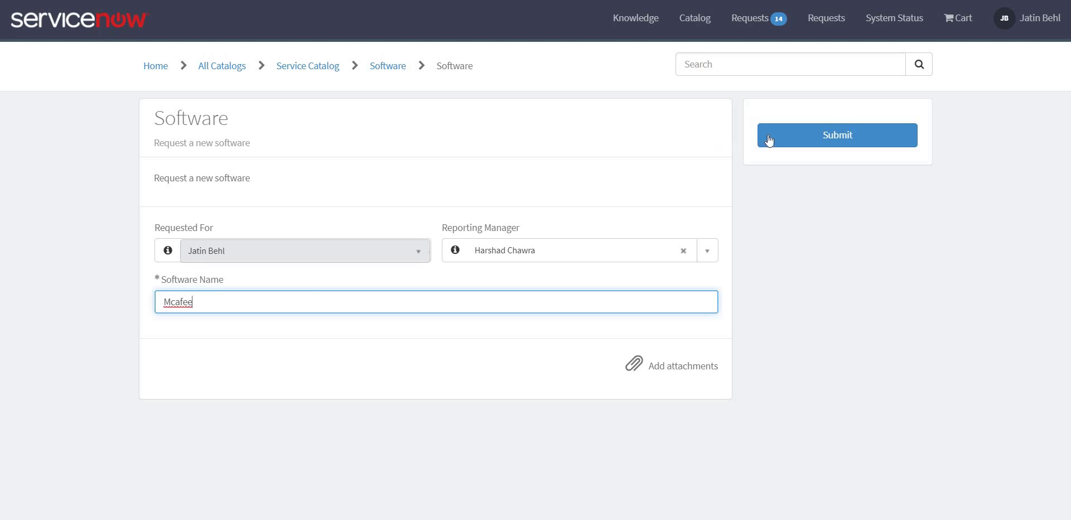
click(807, 137)
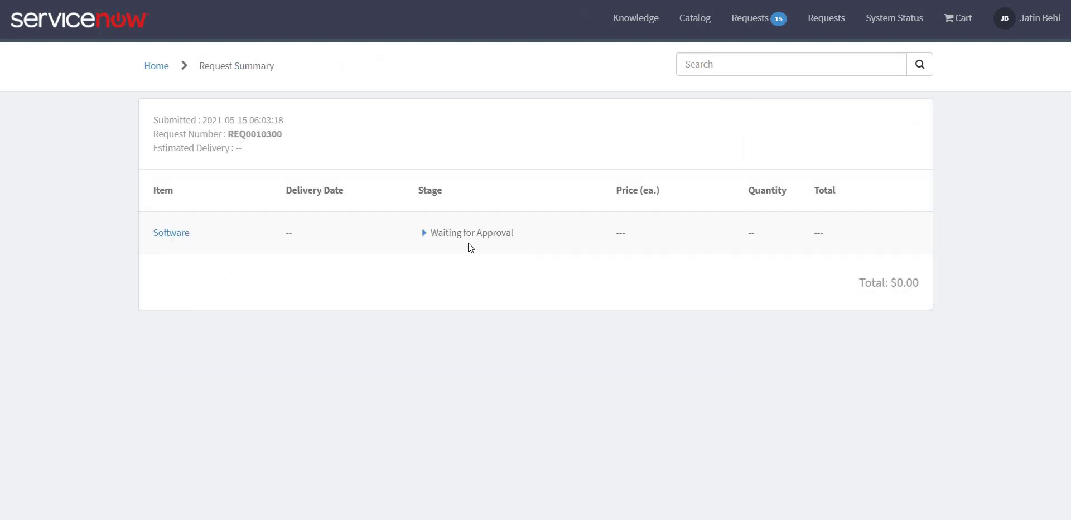
click(424, 234)
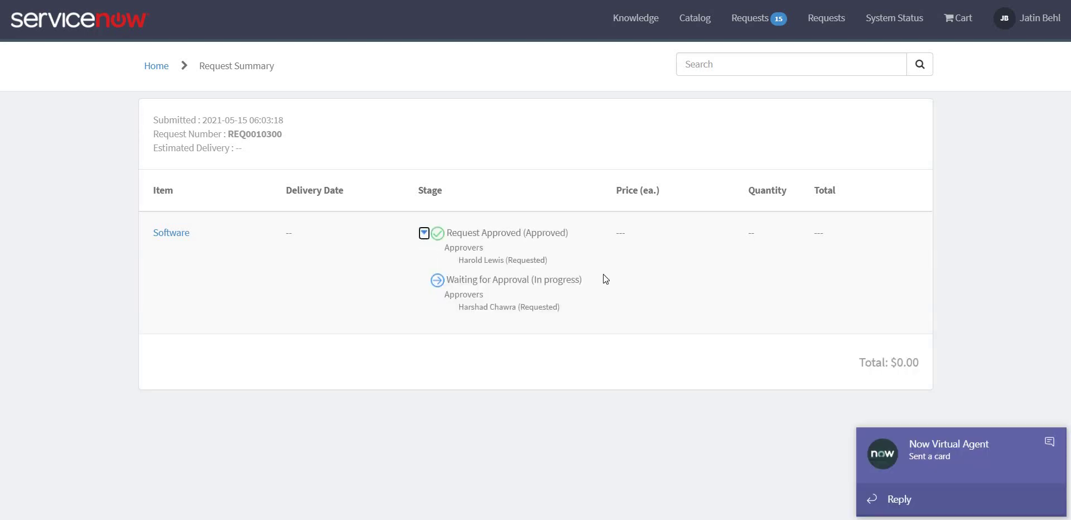
- Switch to Microsoft Teams and approve the new software request on its Now Virtual Agent card without adding a note
click(980, 457)
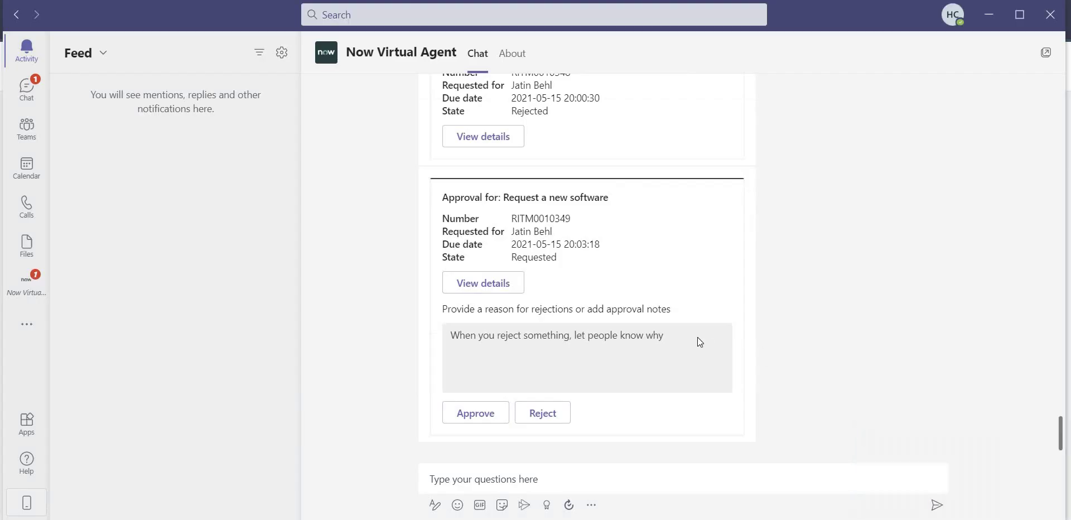
click(519, 341)
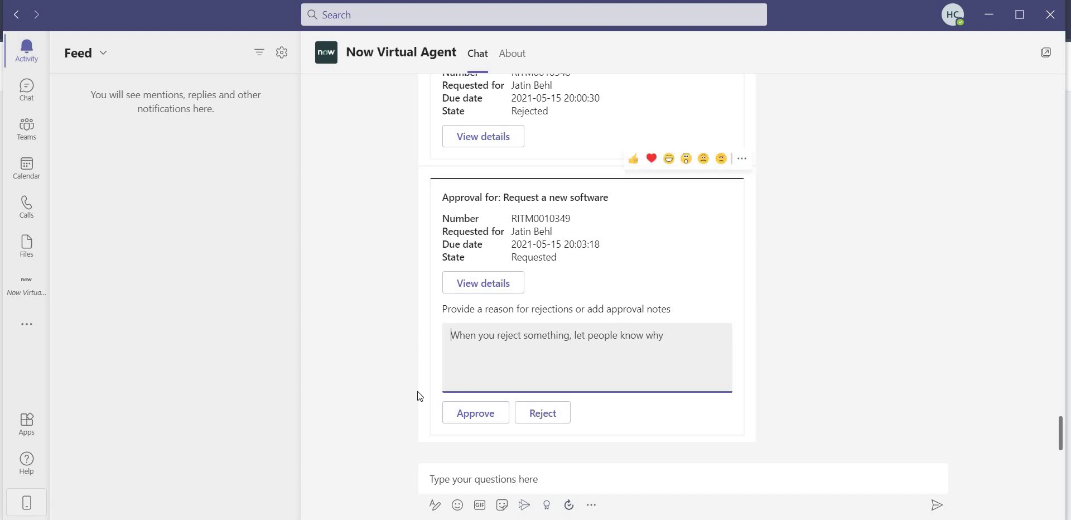
click(468, 413)
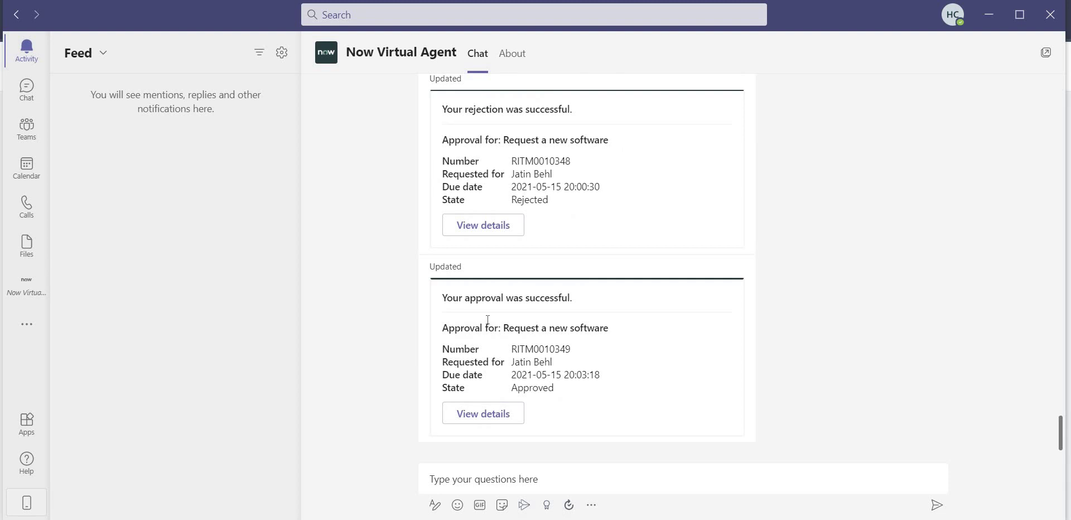
- Copy the approved item's number, search for it globally in ServiceNow and check the approval state in its Approvers list
double_click(537, 347)
key(ctrl+c)
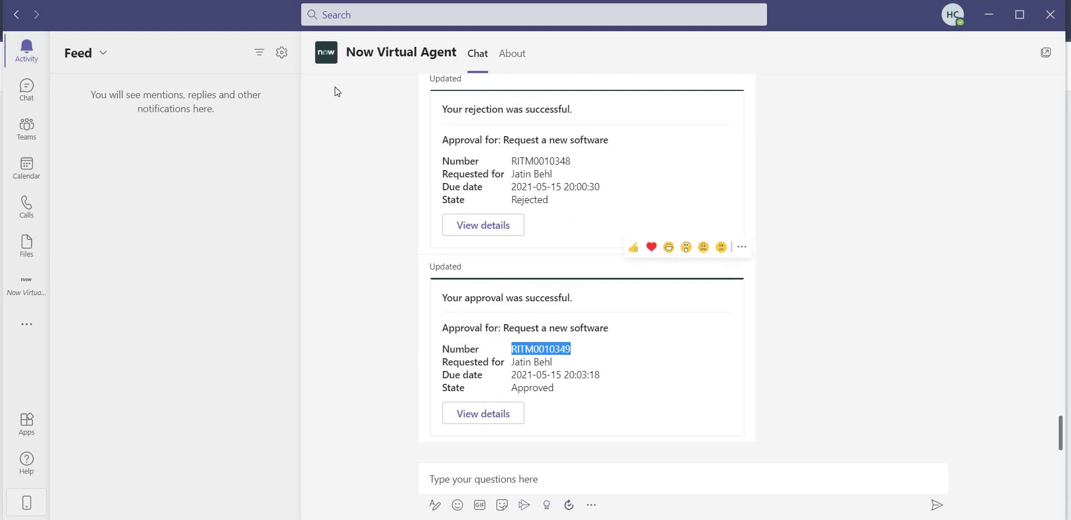
key(alt+Tab)
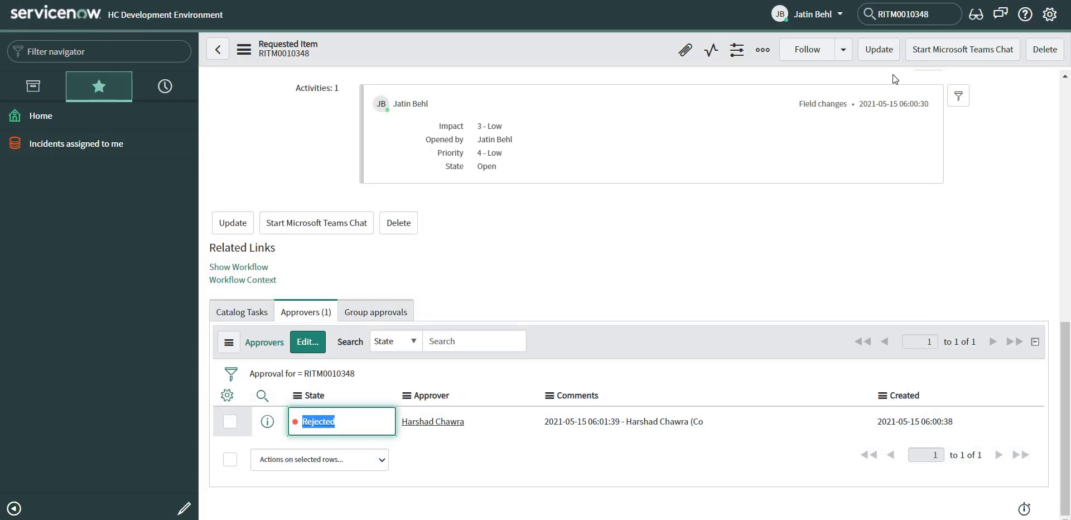
key(ctrl+v)
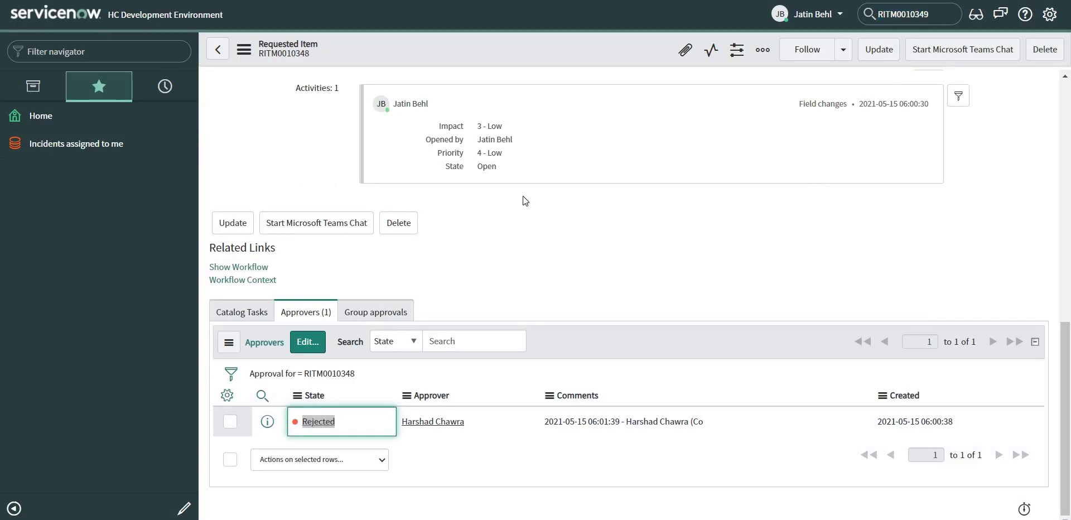
key(Return)
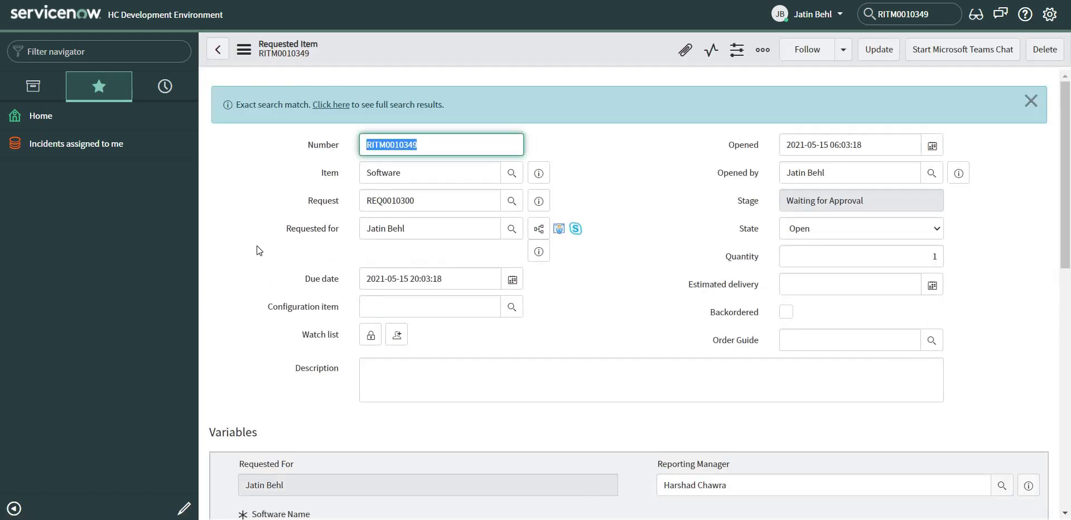
scroll(251, 251, down, 15)
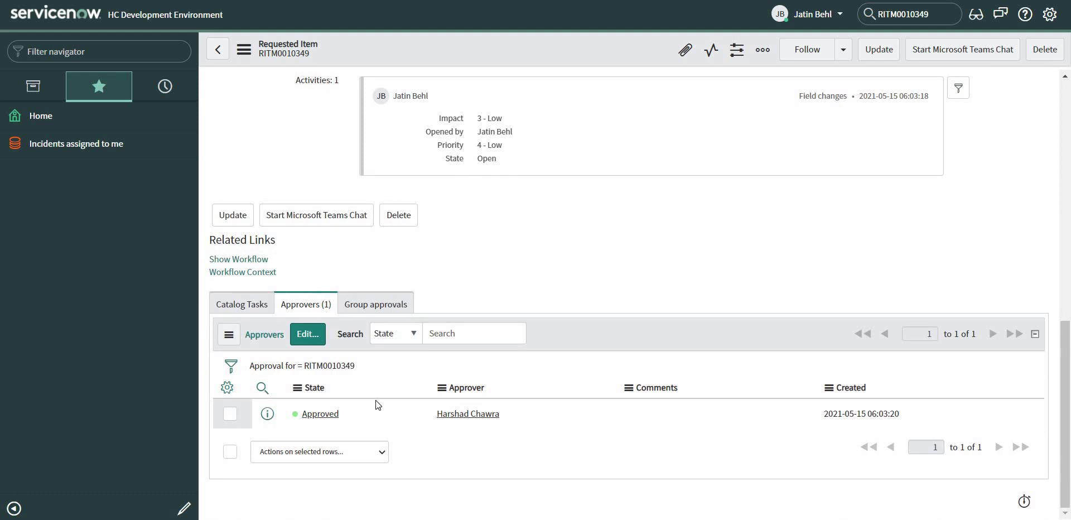